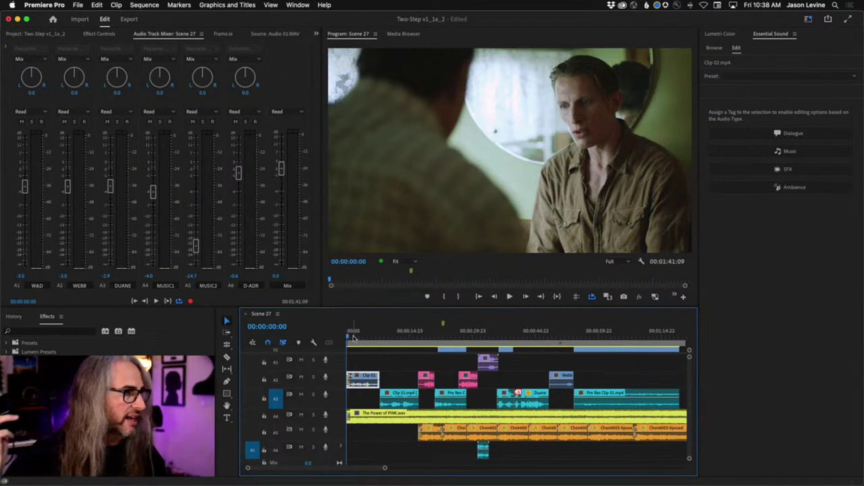
Step: Start playback of the Scene 27 sequence to hear the dialogue with music and choir
{"action": "key", "text": "space"}
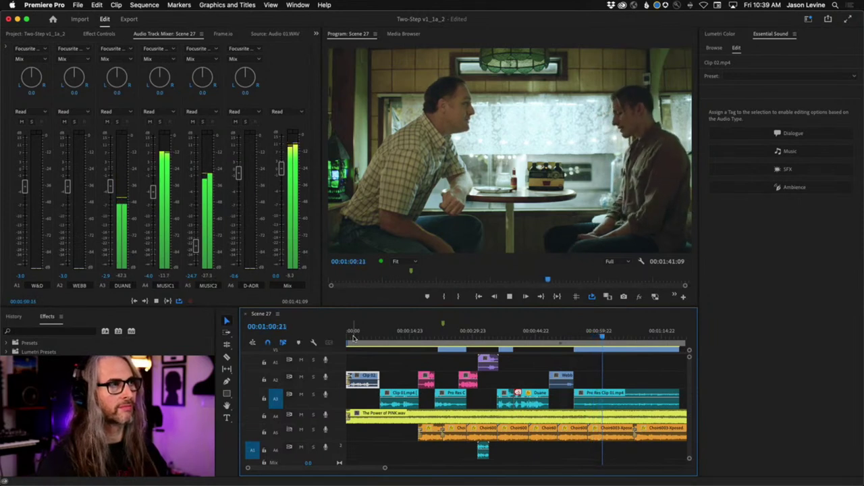
Step: Stop playback at 00:01:02:13
{"action": "key", "text": "space"}
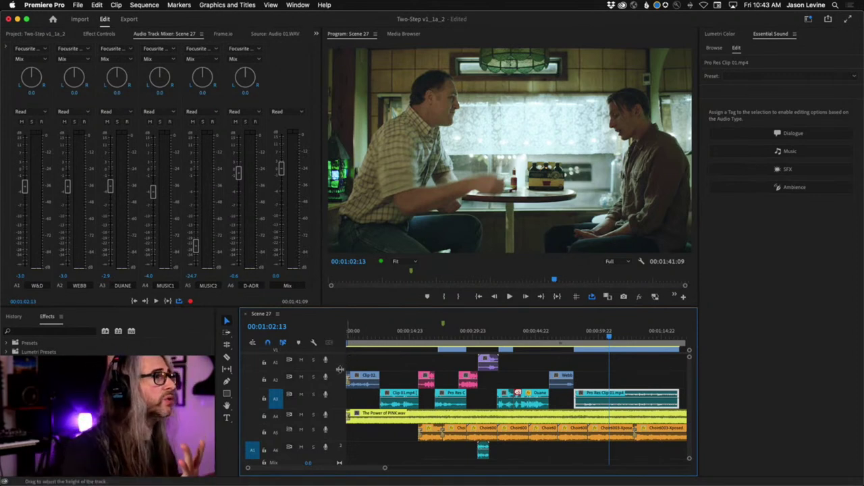
Step: Mute the A4 MUSIC1 and A5 MUSIC2 tracks and replay Scene 27 from the start
{"action": "left_click", "coordinate": [301, 414]}
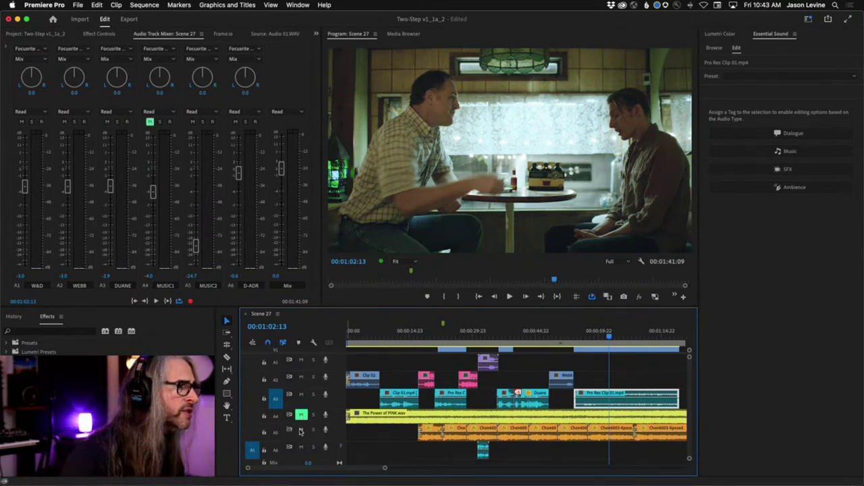
{"action": "left_click", "coordinate": [301, 429]}
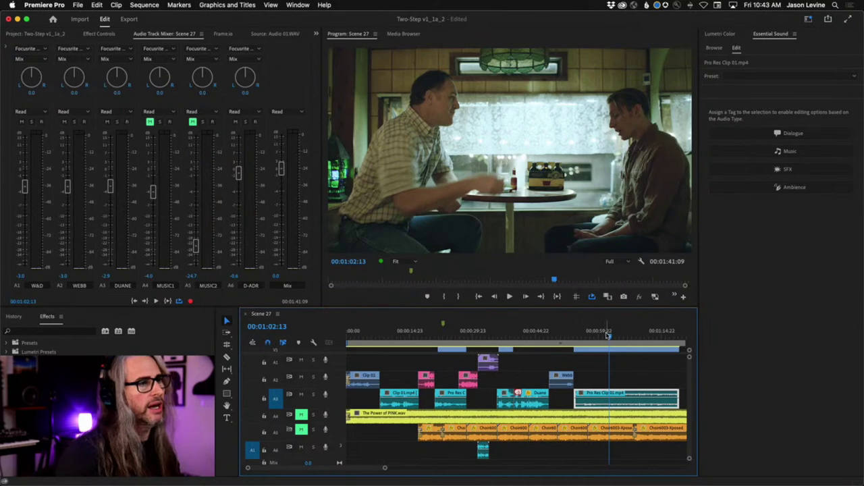
{"action": "key", "text": "Home"}
{"action": "key", "text": "space"}
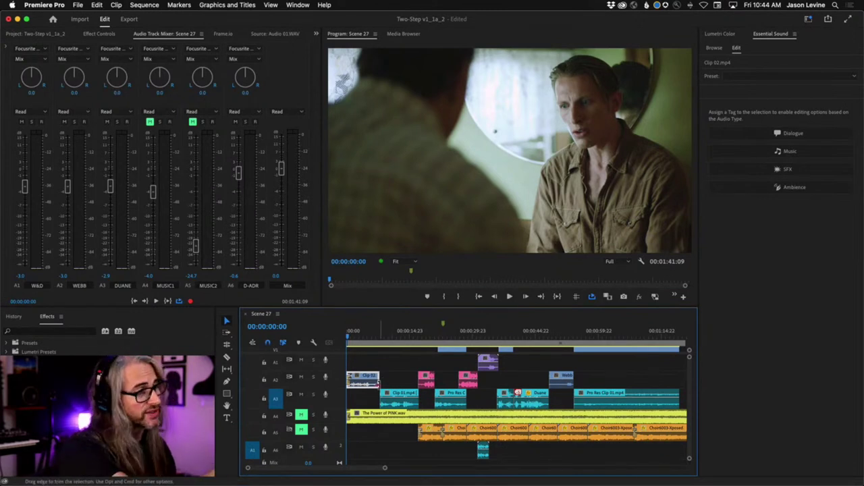
Step: Apply the Rose label to the Clip 02 clips and the Webb clip, then save
{"action": "right_click", "coordinate": [368, 384]}
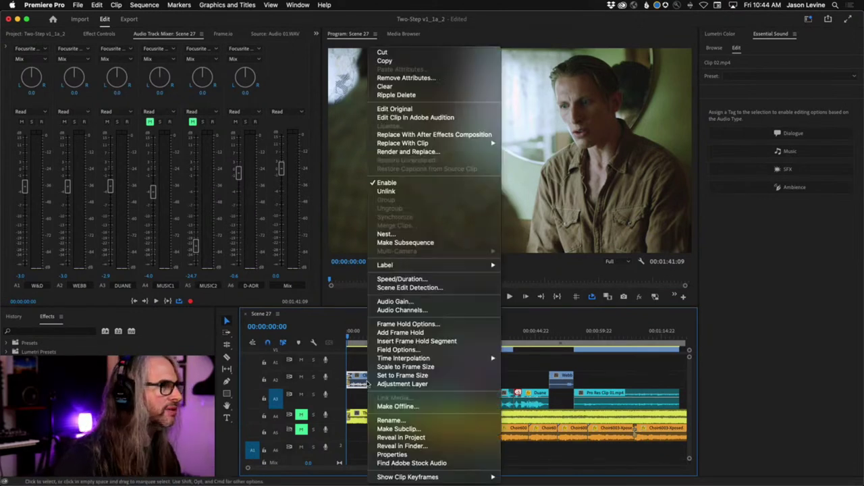
{"action": "mouse_move", "coordinate": [486, 265]}
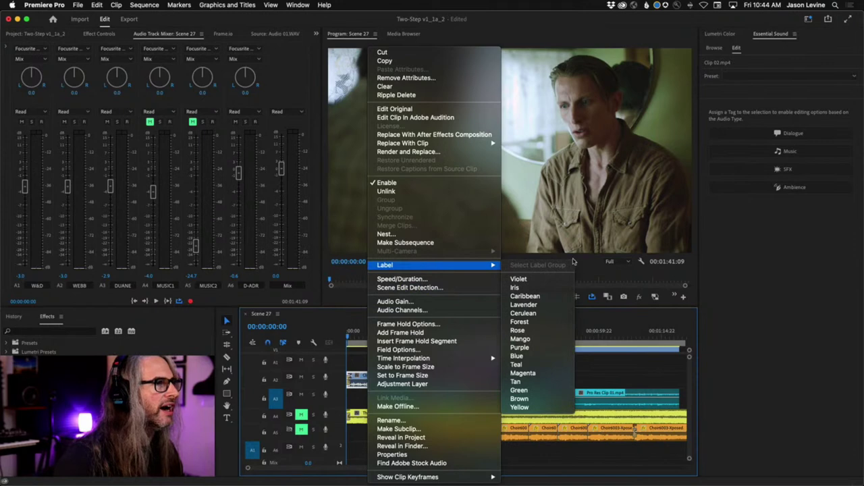
{"action": "left_click", "coordinate": [555, 332]}
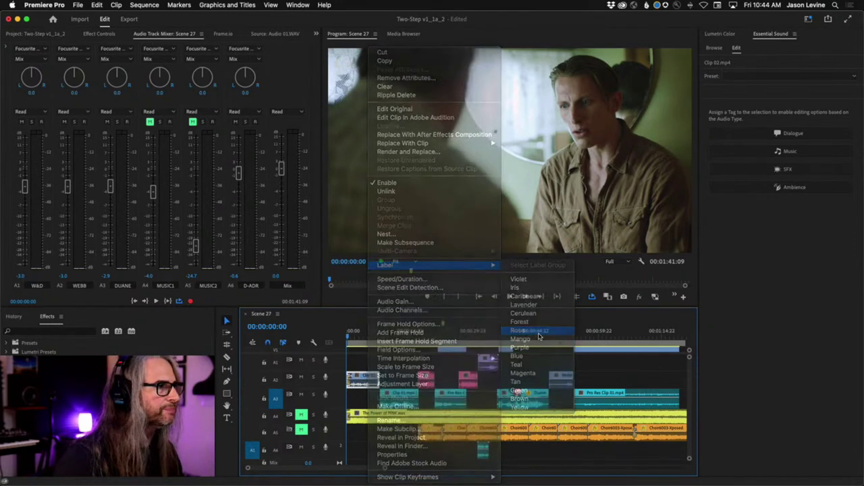
{"action": "right_click", "coordinate": [566, 385]}
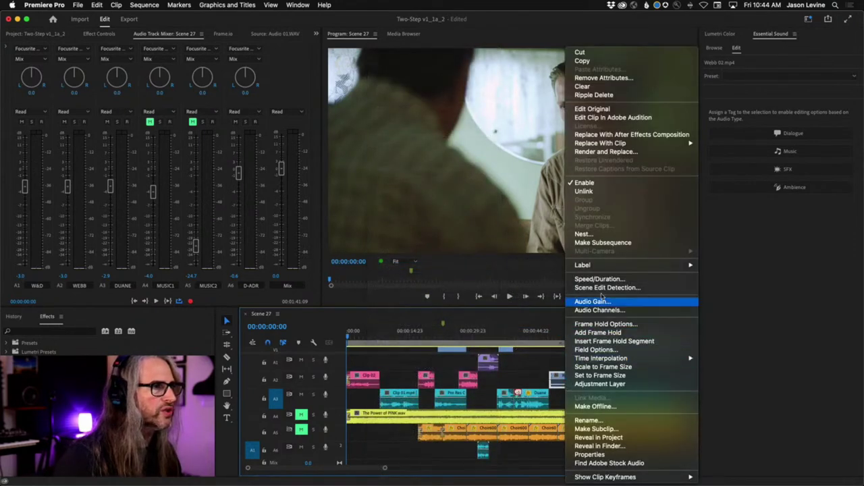
{"action": "mouse_move", "coordinate": [609, 266]}
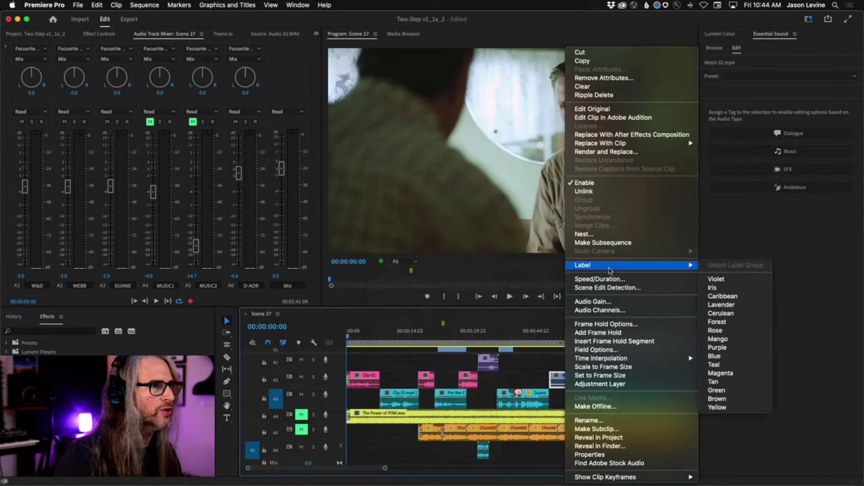
{"action": "left_click", "coordinate": [731, 330]}
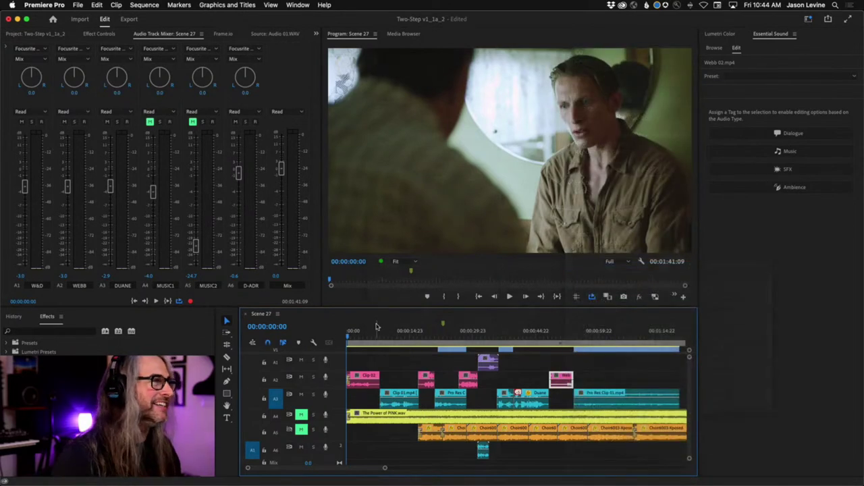
{"action": "left_click", "coordinate": [77, 5]}
Step: Save the Scene 27 project from the File menu
{"action": "left_click", "coordinate": [115, 119]}
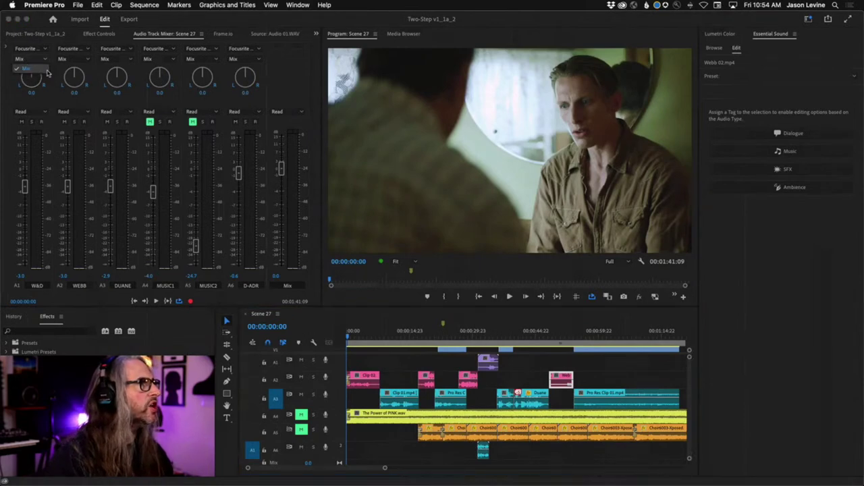
Step: Expand the mixer's fx slots, revealing the A4, A5 and Mix effects
{"action": "left_click", "coordinate": [2, 62]}
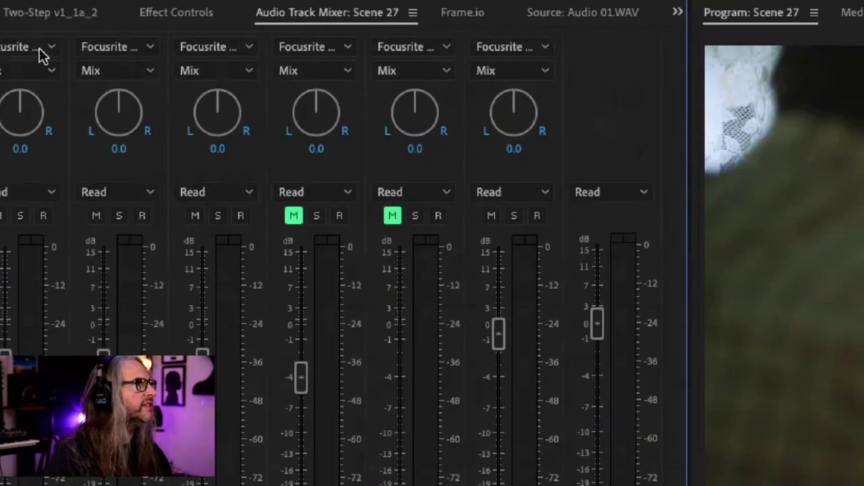
{"action": "left_click", "coordinate": [38, 52]}
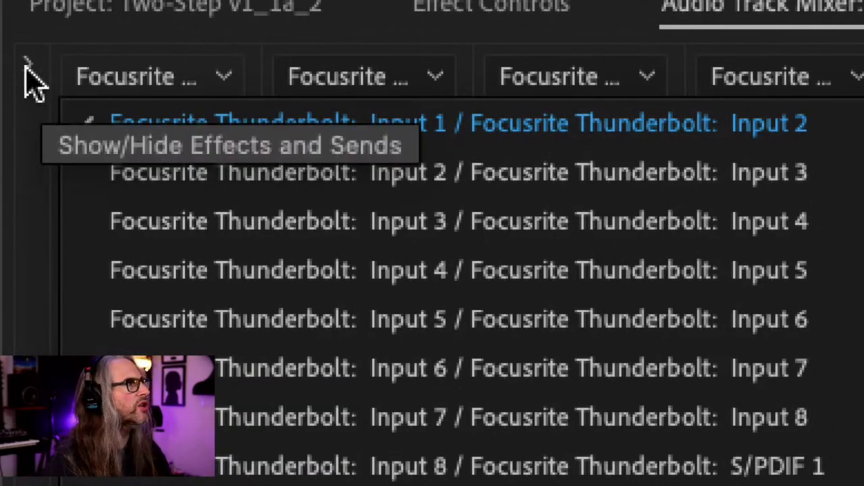
{"action": "left_click", "coordinate": [34, 82]}
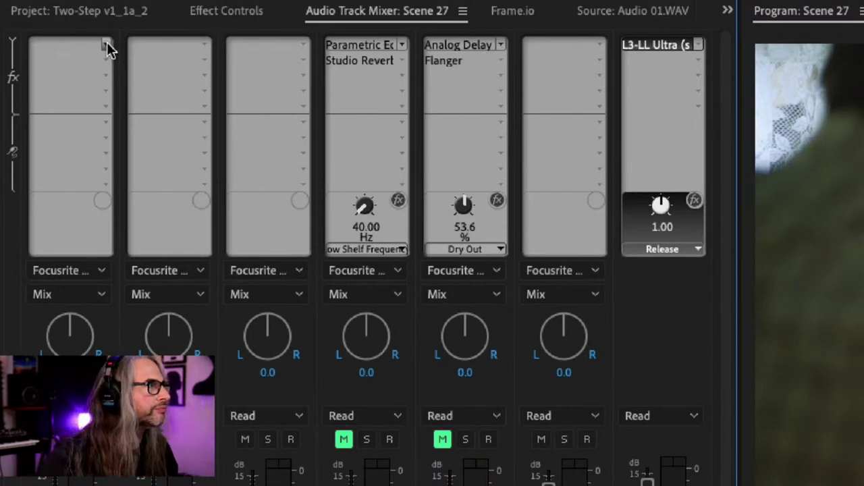
Step: Open the effect list for track A1's empty insert and browse the Filter and EQ effects
{"action": "left_click", "coordinate": [107, 44]}
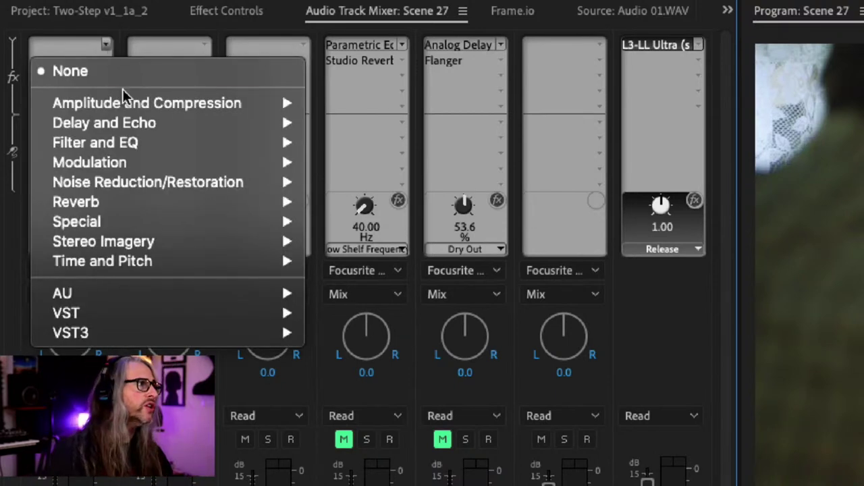
{"action": "mouse_move", "coordinate": [133, 103]}
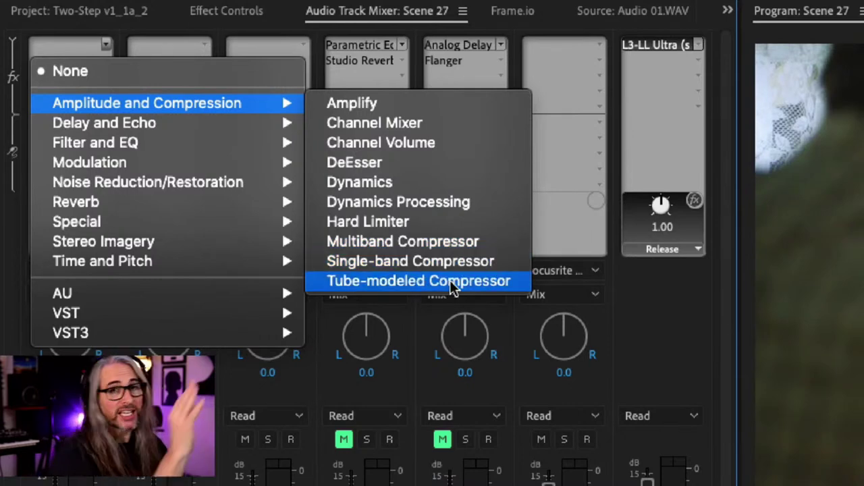
{"action": "mouse_move", "coordinate": [200, 130]}
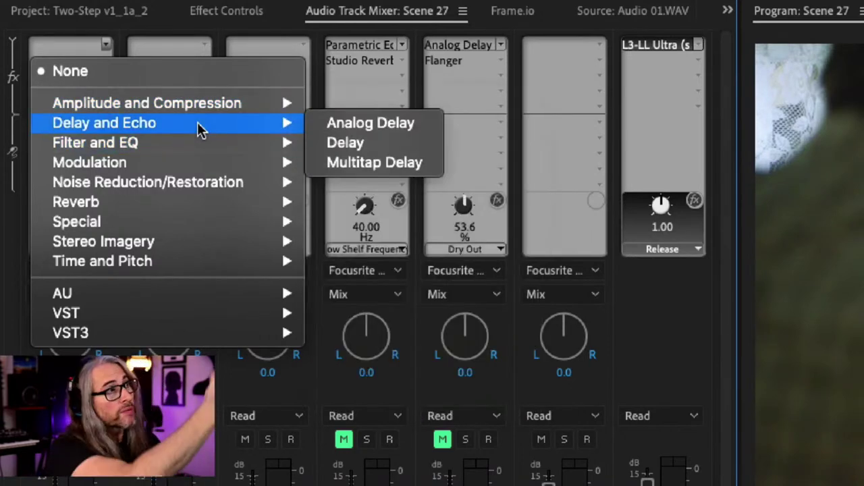
{"action": "mouse_move", "coordinate": [218, 145]}
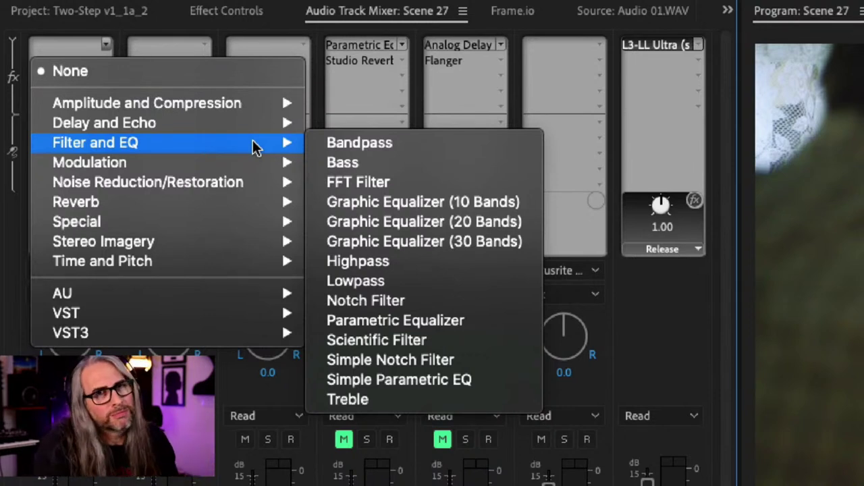
Step: Browse the Modulation, Noise Reduction, Reverb, Special, Stereo Imagery and Time and Pitch effects, then close the list
{"action": "mouse_move", "coordinate": [256, 163]}
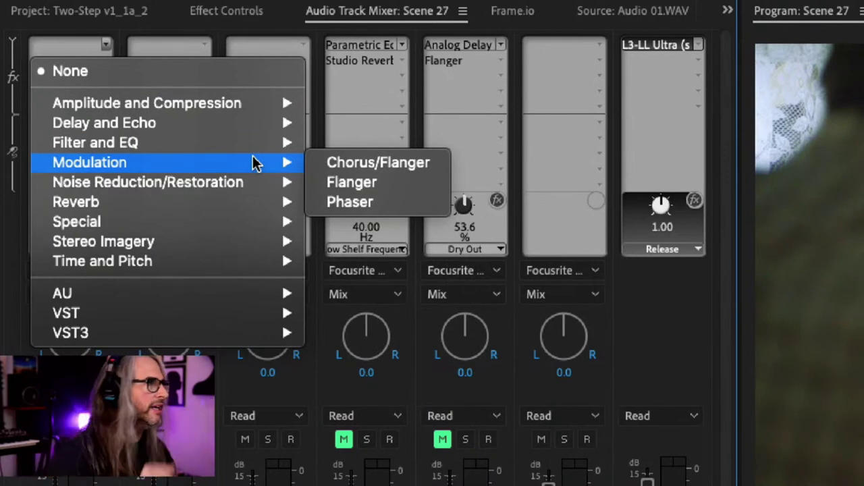
{"action": "mouse_move", "coordinate": [256, 187]}
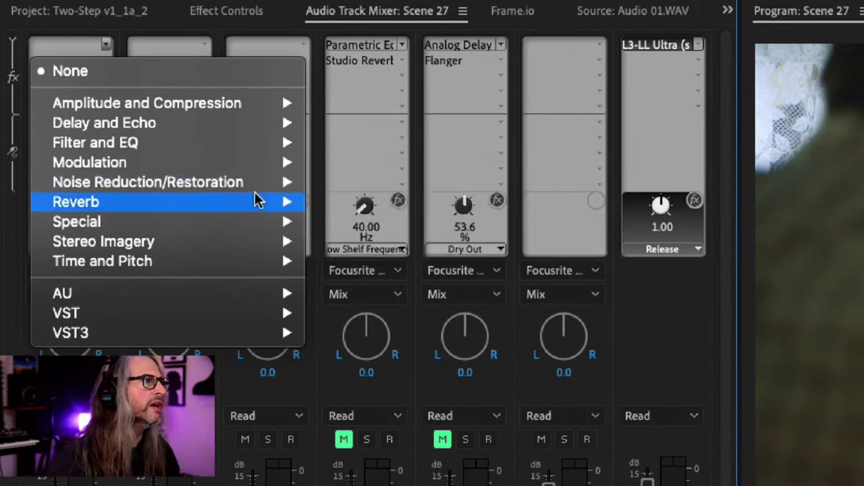
{"action": "mouse_move", "coordinate": [260, 222]}
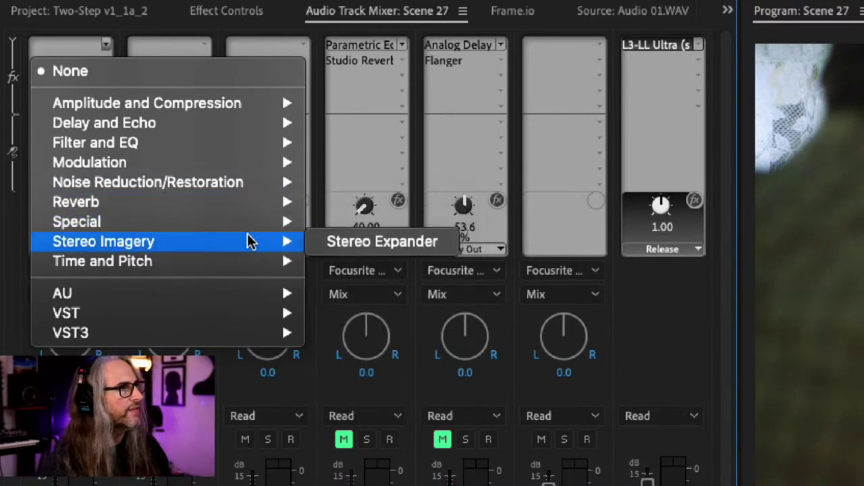
{"action": "mouse_move", "coordinate": [248, 264]}
{"action": "mouse_move", "coordinate": [243, 248]}
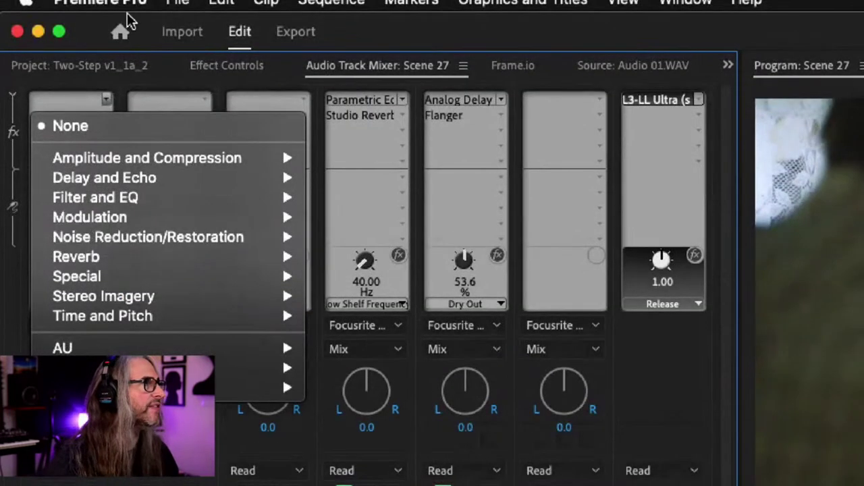
{"action": "left_click", "coordinate": [128, 21]}
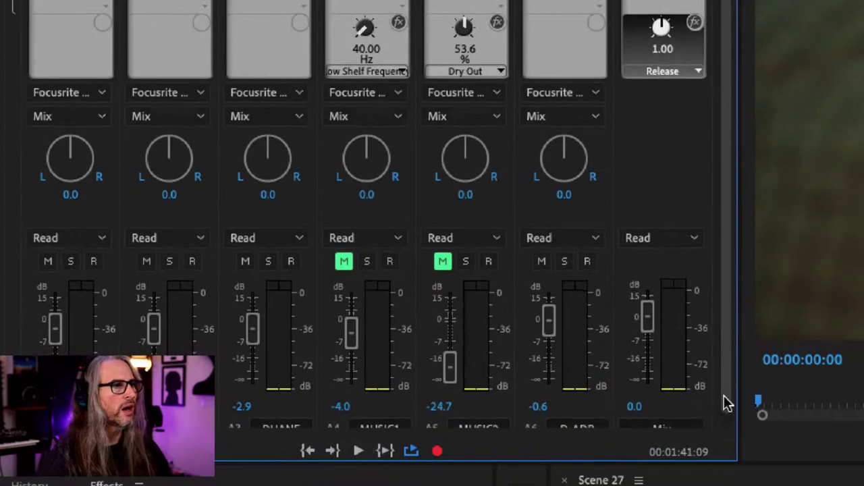
{"action": "scroll", "coordinate": [727, 403], "scroll_direction": "down", "scroll_amount": 1}
{"action": "scroll", "coordinate": [729, 376], "scroll_direction": "up", "scroll_amount": 1}
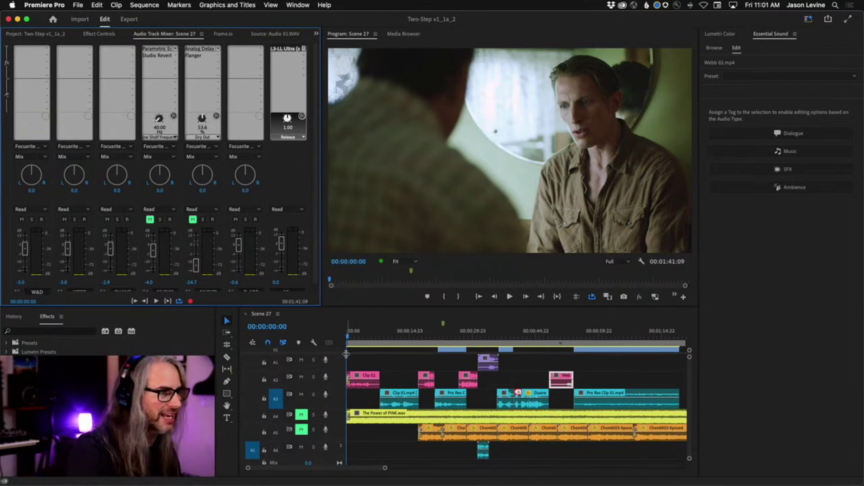
Step: Play Scene 27 from 16:14, then cue the playhead at 30:01 and preview briefly
{"action": "left_click", "coordinate": [416, 351]}
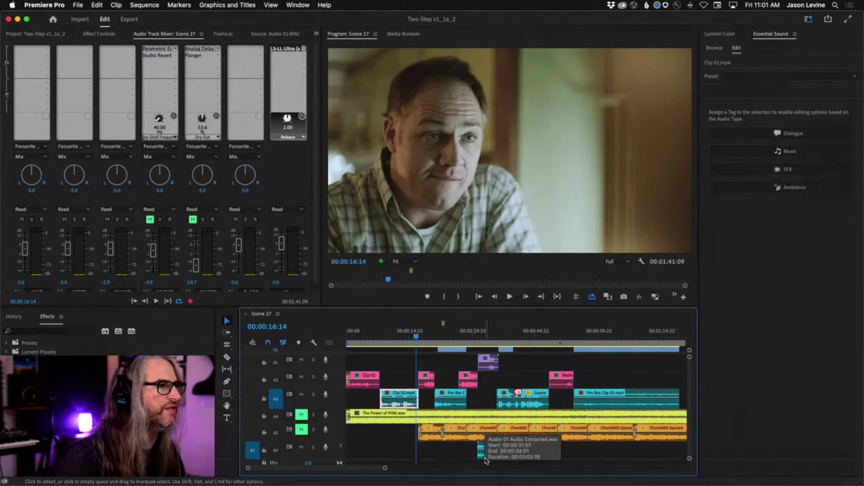
{"action": "key", "text": "space"}
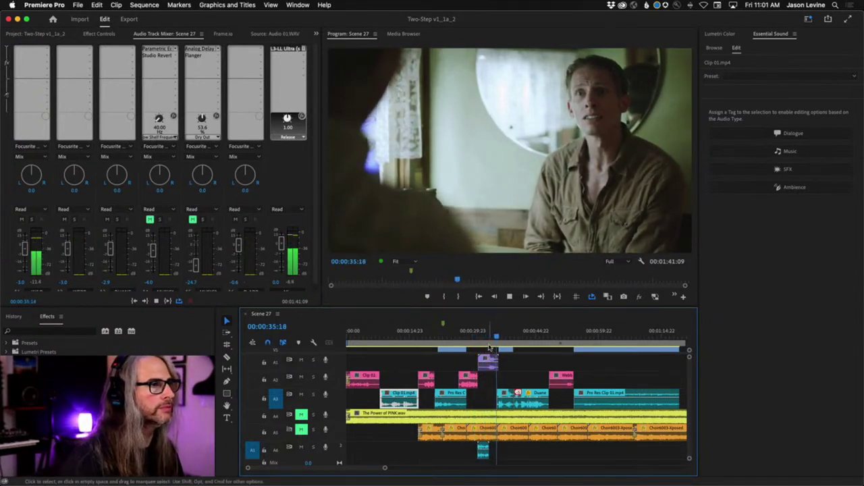
{"action": "key", "text": "space"}
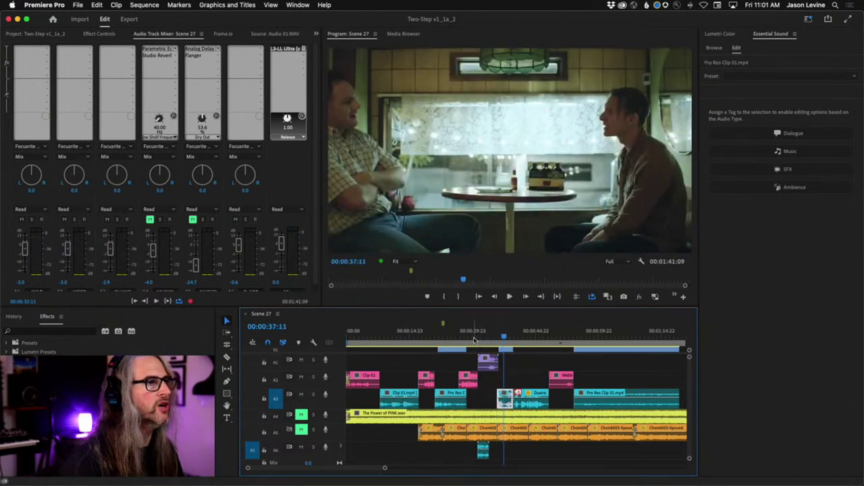
{"action": "left_click", "coordinate": [475, 340]}
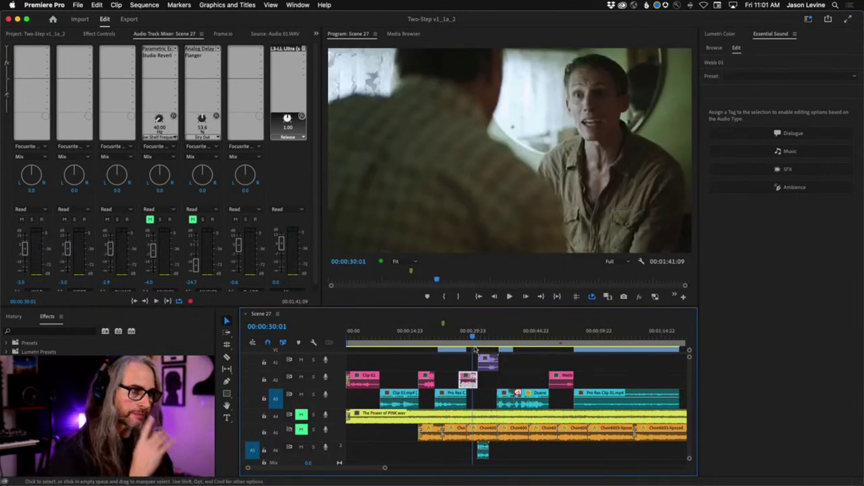
{"action": "key", "text": "space"}
{"action": "key", "text": "space"}
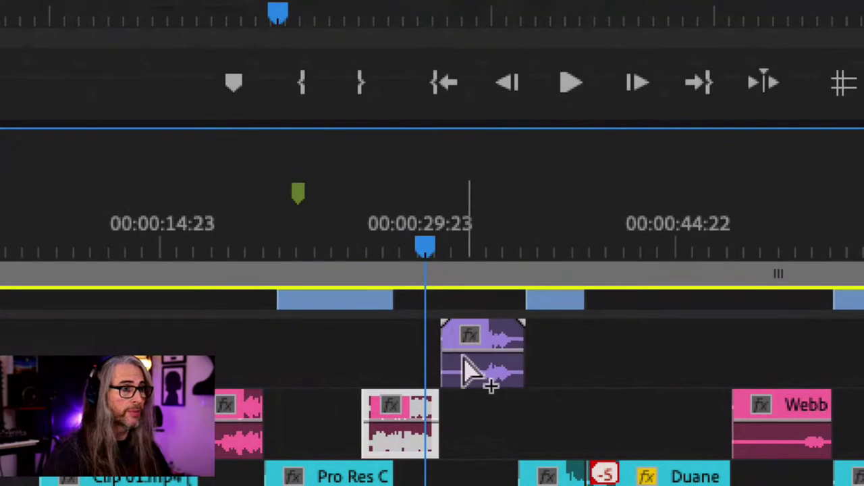
Step: Play from the cue point, jump back to 33:00, stop at 35:12, then recue to 31:13
{"action": "mouse_move", "coordinate": [513, 354]}
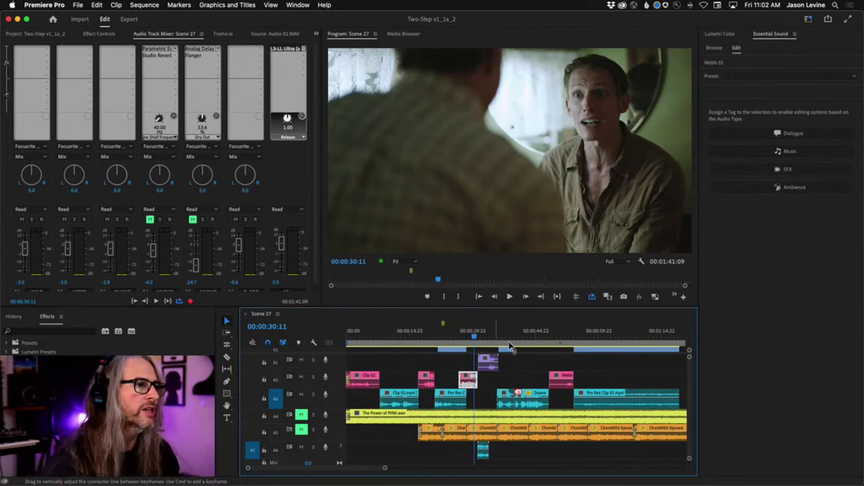
{"action": "key", "text": "space"}
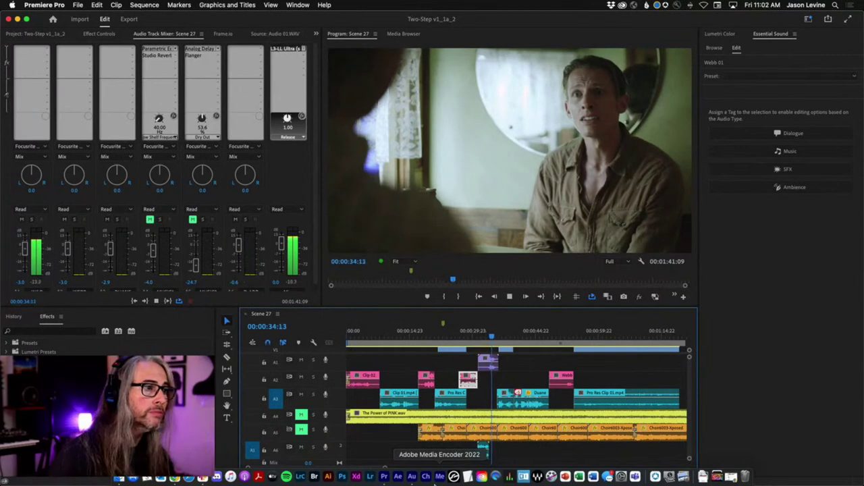
{"action": "left_click", "coordinate": [484, 338]}
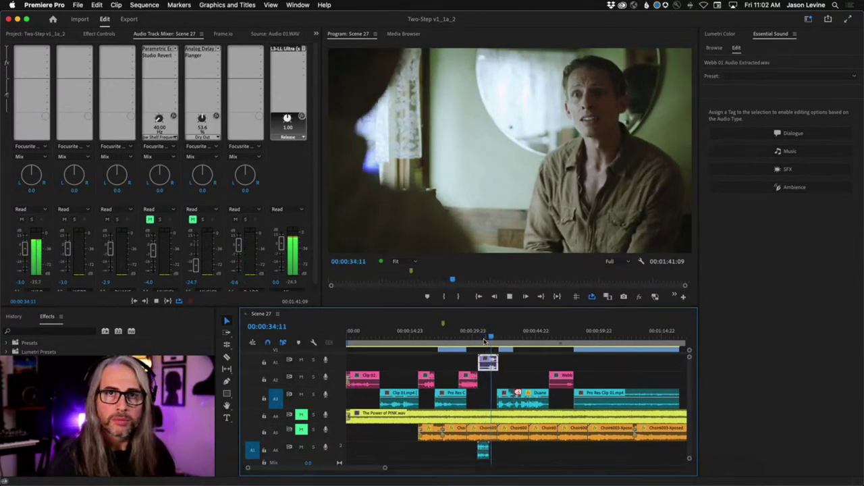
{"action": "key", "text": "space"}
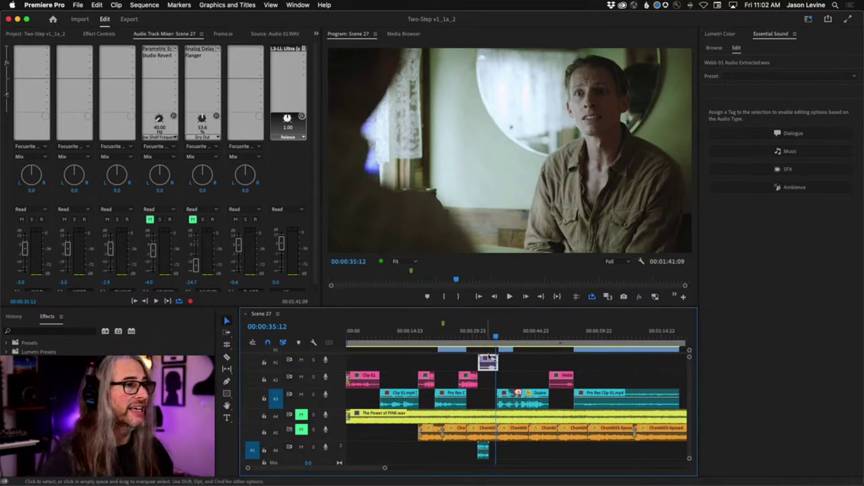
{"action": "left_click", "coordinate": [480, 336]}
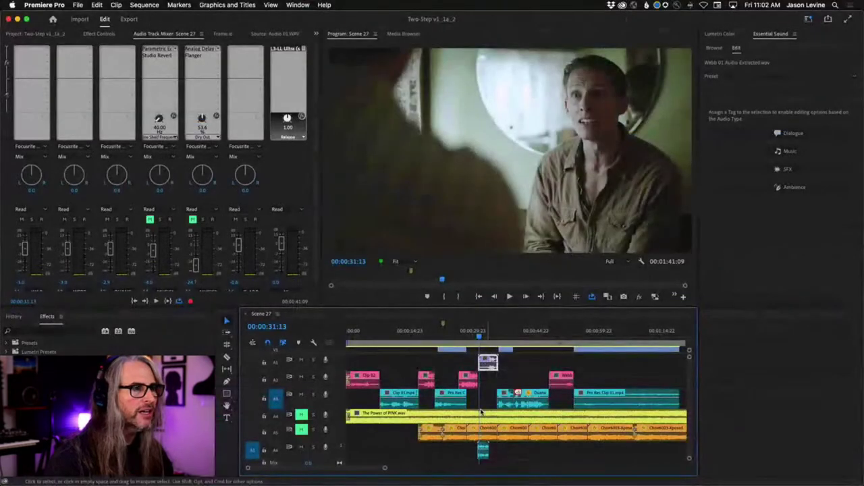
Step: Play Scene 27 from 31:13 to 33:20 to hear the purple A1 clip in the dialogue
{"action": "key", "text": "space"}
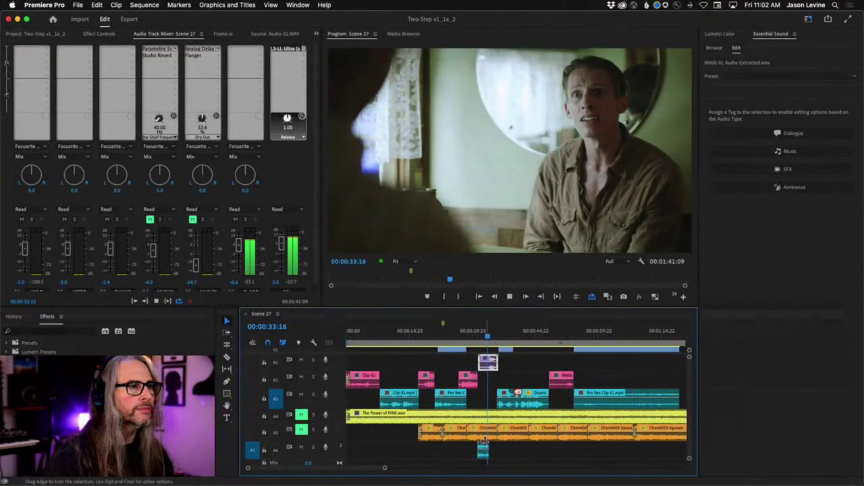
{"action": "key", "text": "space"}
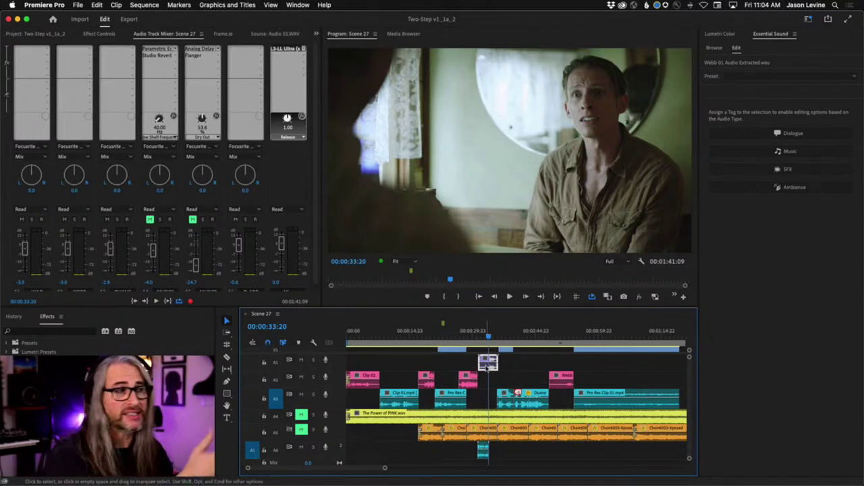
Step: Send the purple A1 dialogue clip to Audition, rendering it as Webb 01 Audio Extracted.wav
{"action": "right_click", "coordinate": [487, 367]}
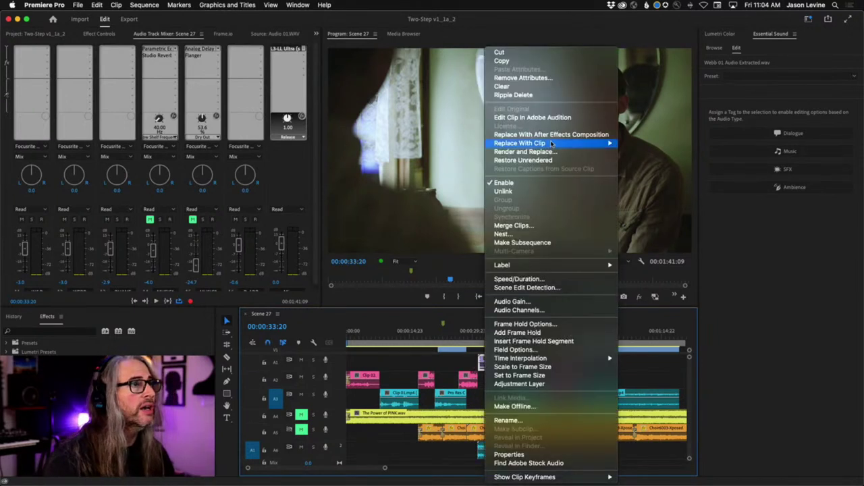
{"action": "left_click", "coordinate": [520, 151]}
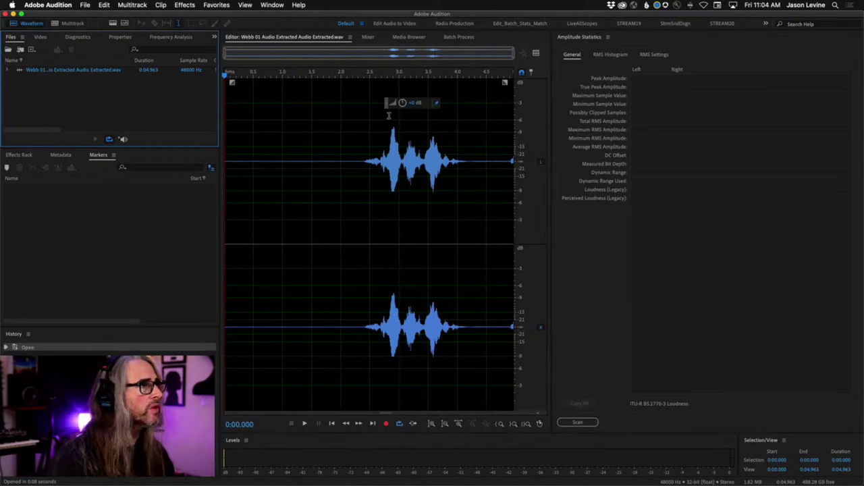
Step: Select and play the 0.578-second stretch of quiet room tone after the last word
{"action": "left_click", "coordinate": [363, 75]}
{"action": "key", "text": "space"}
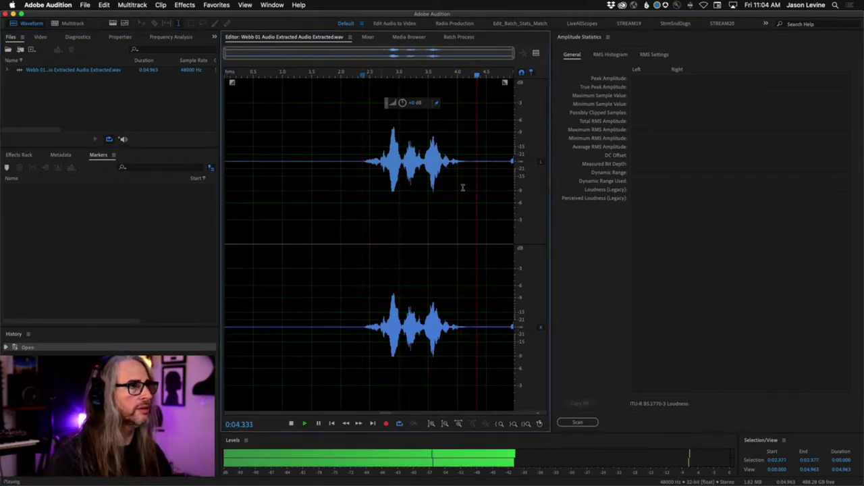
{"action": "key", "text": "space"}
{"action": "left_click_drag", "start_coordinate": [474, 163], "coordinate": [507, 177]}
{"action": "key", "text": "space"}
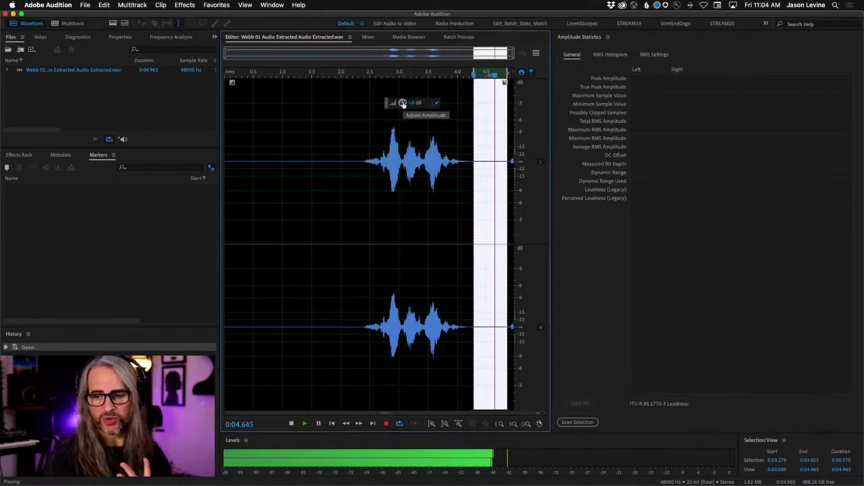
Step: Preview the room tone boosted about 13–15 dB, then undo the boost to restore its level
{"action": "left_click_drag", "start_coordinate": [402, 103], "coordinate": [440, 103]}
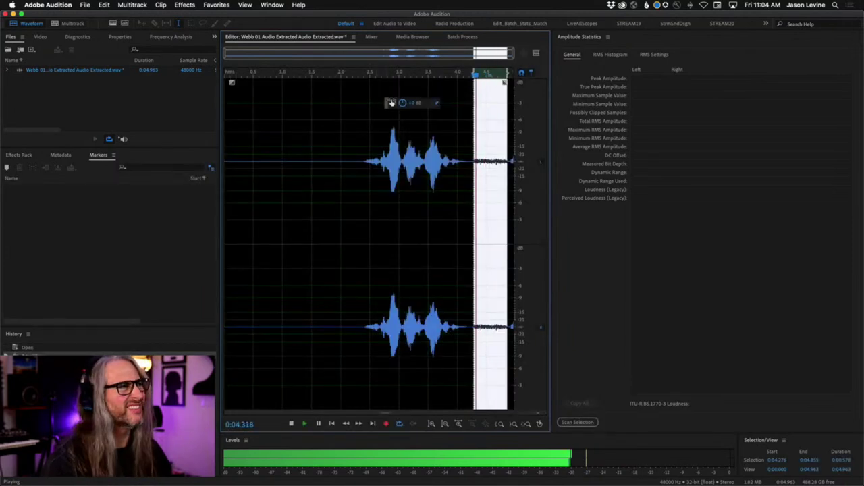
{"action": "left_click_drag", "start_coordinate": [402, 102], "coordinate": [433, 102]}
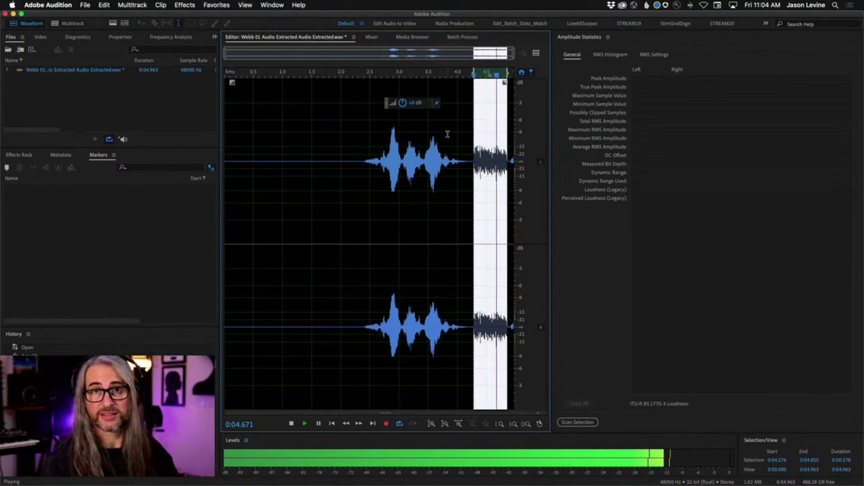
{"action": "key", "text": "space"}
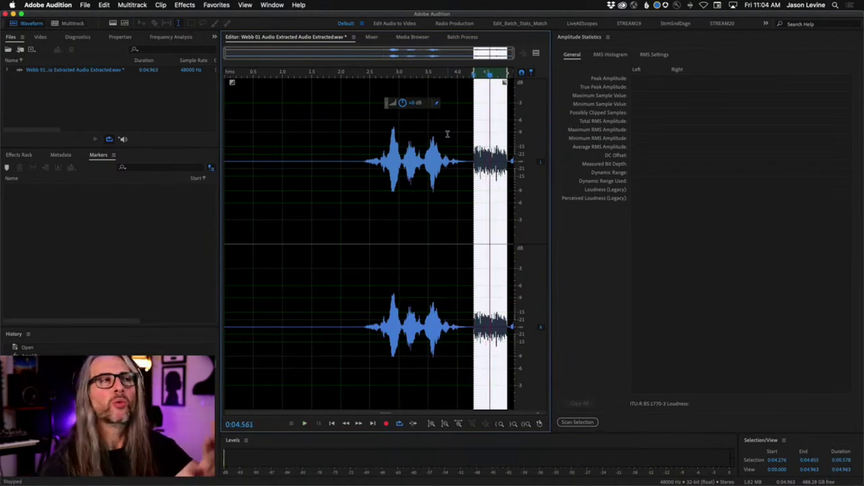
{"action": "key", "text": "super+z"}
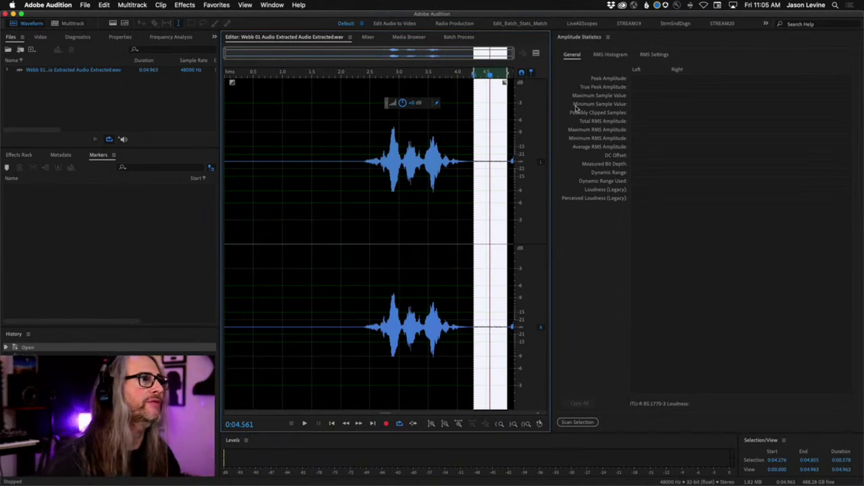
{"action": "right_click", "coordinate": [483, 125]}
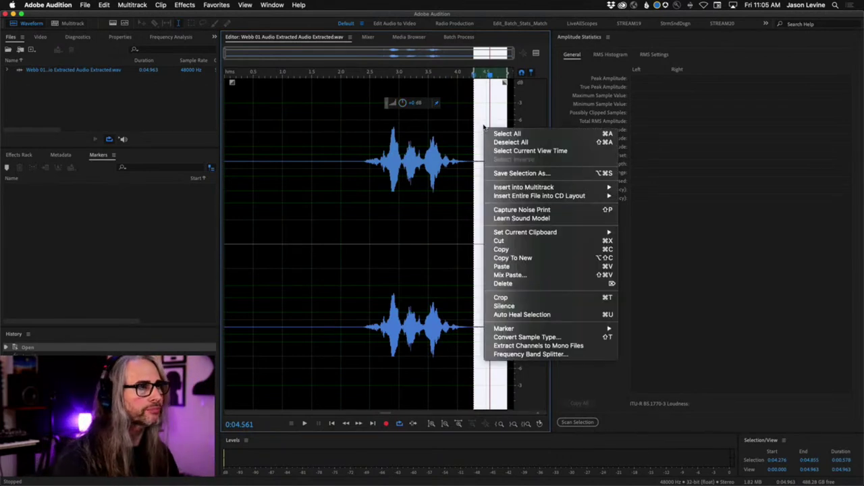
Step: Copy the room tone into a new file and paste a second copy at its end
{"action": "left_click", "coordinate": [539, 258]}
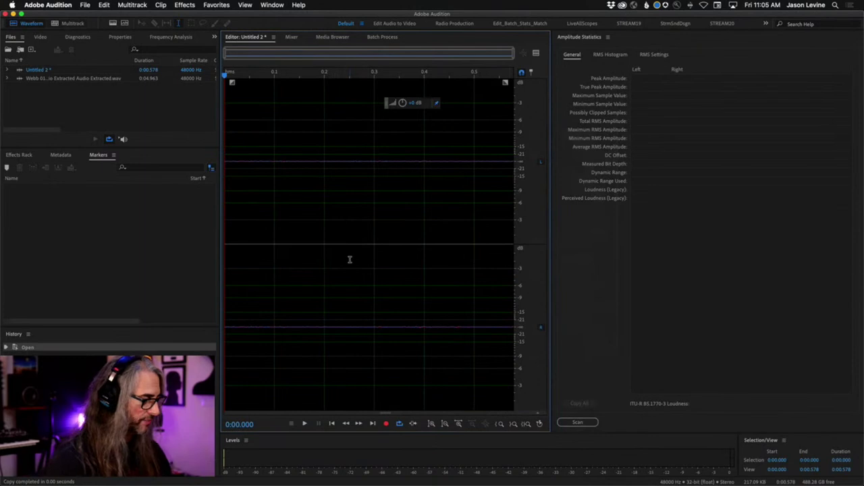
{"action": "key", "text": "super+a"}
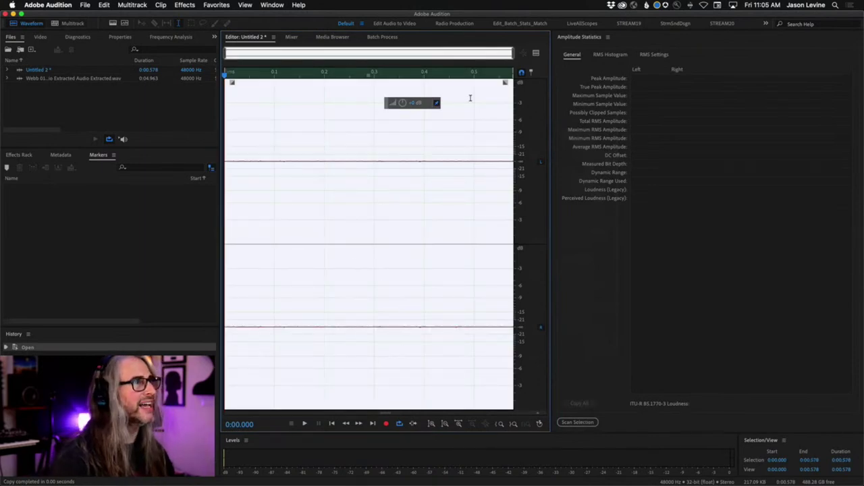
{"action": "left_click", "coordinate": [404, 239]}
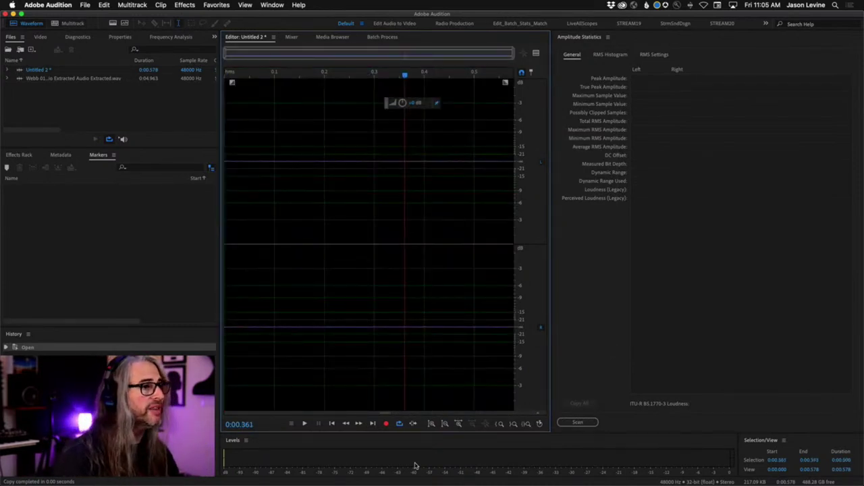
{"action": "left_click", "coordinate": [373, 424]}
{"action": "key", "text": "cmd+v"}
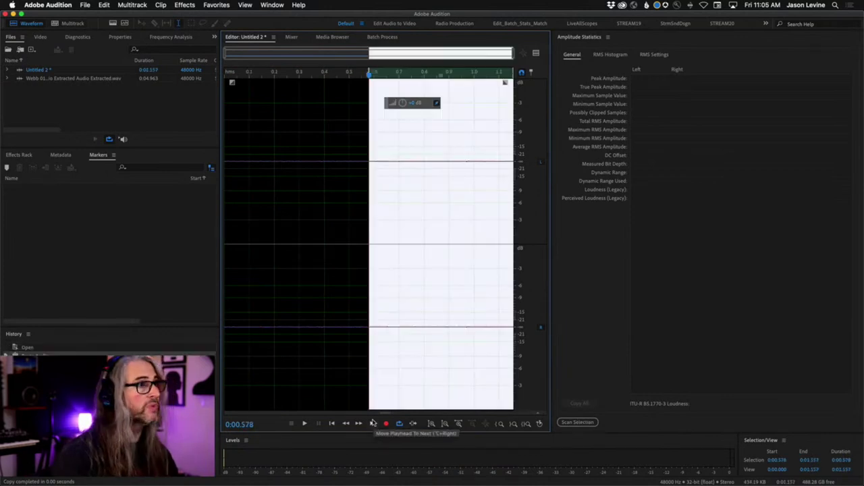
Step: Paste several more copies of the room tone end to end in the new file
{"action": "left_click", "coordinate": [302, 336]}
{"action": "left_click", "coordinate": [373, 423]}
{"action": "key", "text": "cmd+v"}
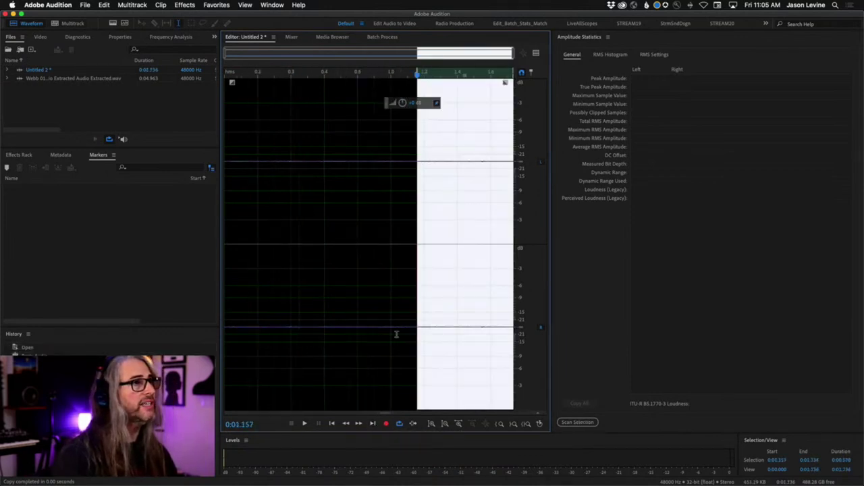
{"action": "left_click", "coordinate": [372, 423]}
{"action": "key", "text": "cmd+v"}
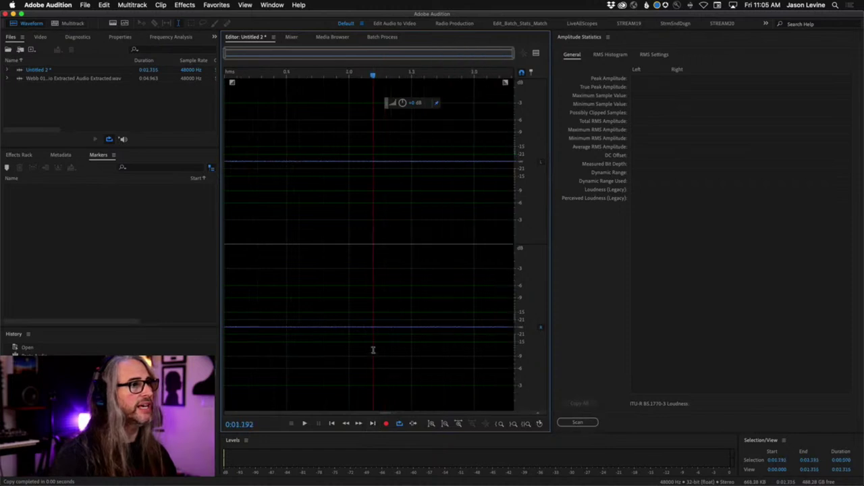
{"action": "left_click", "coordinate": [372, 423]}
{"action": "key", "text": "cmd+v"}
{"action": "left_click", "coordinate": [340, 339]}
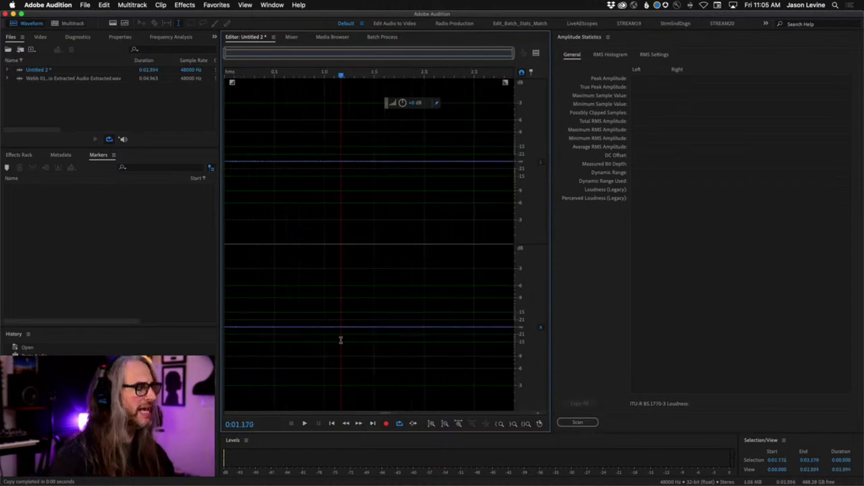
{"action": "key", "text": "cmd+v"}
{"action": "left_click", "coordinate": [473, 300]}
{"action": "key", "text": "cmd+v"}
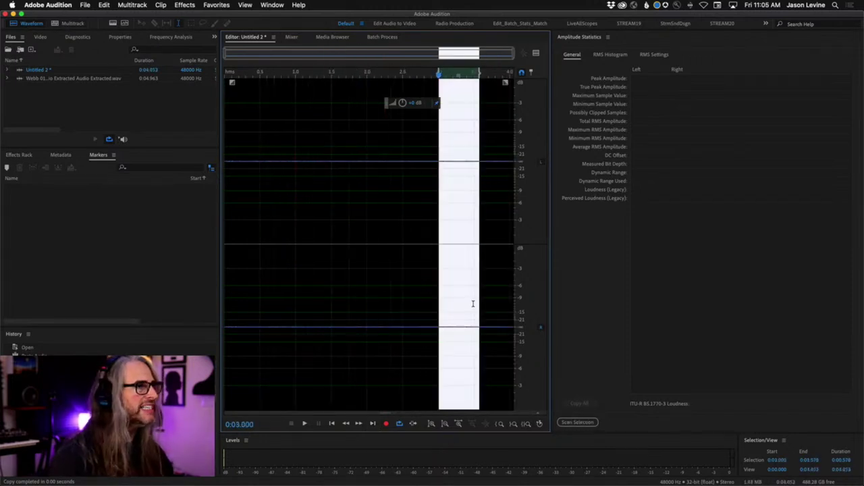
Step: Paste further copies until the file reaches 5.789 seconds, then play it from 4.294 s
{"action": "left_click", "coordinate": [284, 296]}
{"action": "key", "text": "cmd+v"}
{"action": "left_click", "coordinate": [445, 282]}
{"action": "key", "text": "cmd+v"}
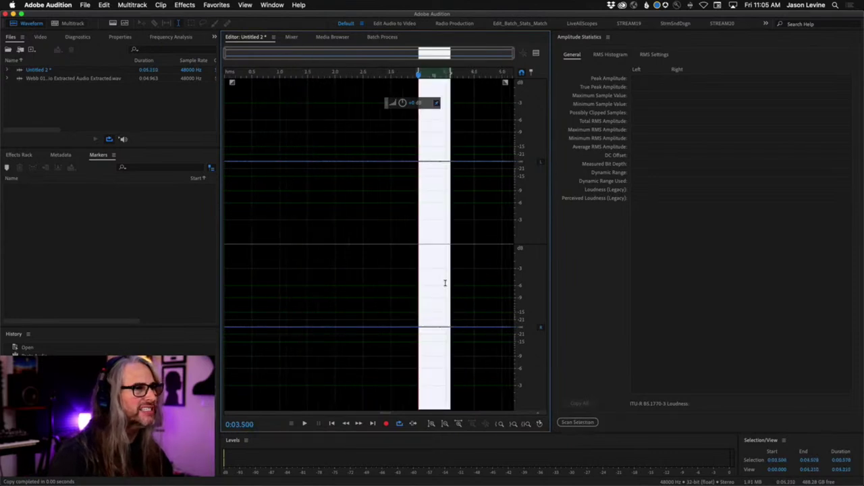
{"action": "left_click", "coordinate": [367, 283]}
{"action": "key", "text": "cmd+v"}
{"action": "left_click", "coordinate": [438, 320]}
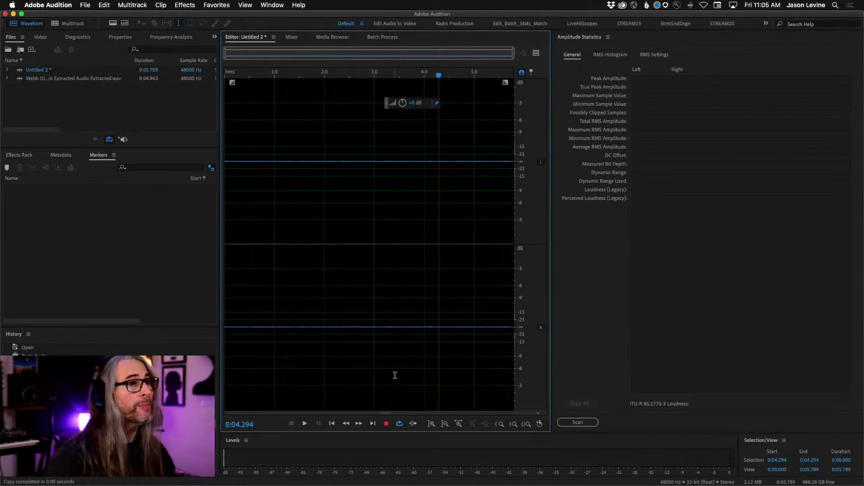
{"action": "key", "text": "space"}
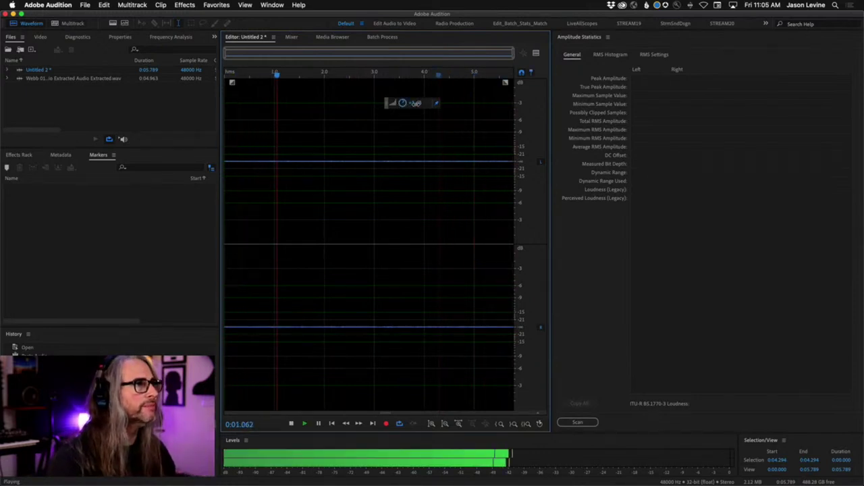
Step: Boost the room-tone recording by 15 dB, then return to Premiere Pro
{"action": "mouse_move", "coordinate": [416, 103]}
{"action": "left_mouse_down"}
{"action": "mouse_move", "coordinate": [461, 104]}
{"action": "mouse_move", "coordinate": [428, 106]}
{"action": "left_mouse_up"}
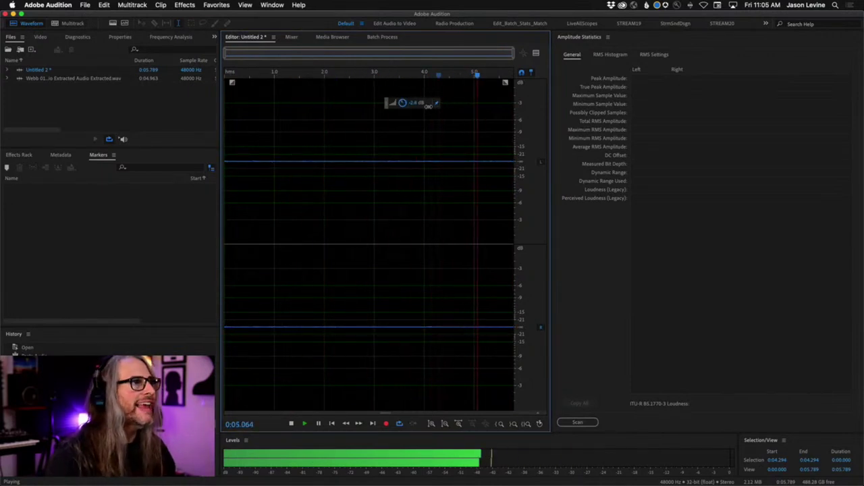
{"action": "double_click", "coordinate": [414, 127]}
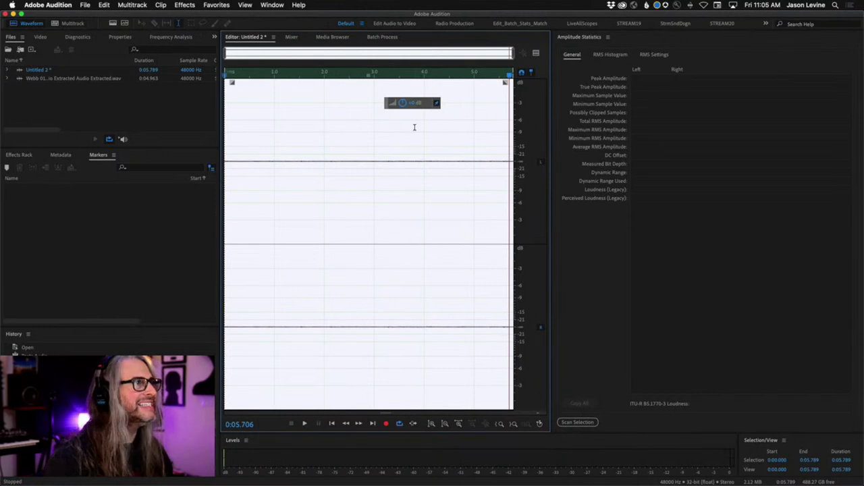
{"action": "left_click", "coordinate": [366, 156]}
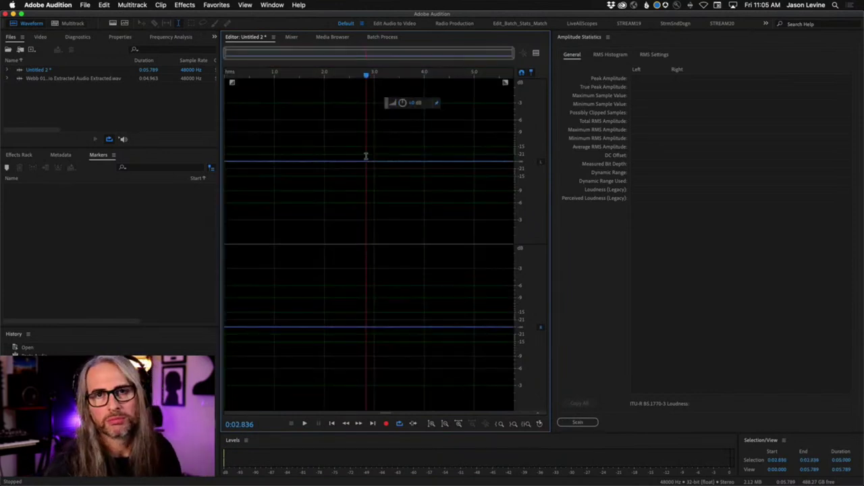
{"action": "left_click", "coordinate": [84, 5]}
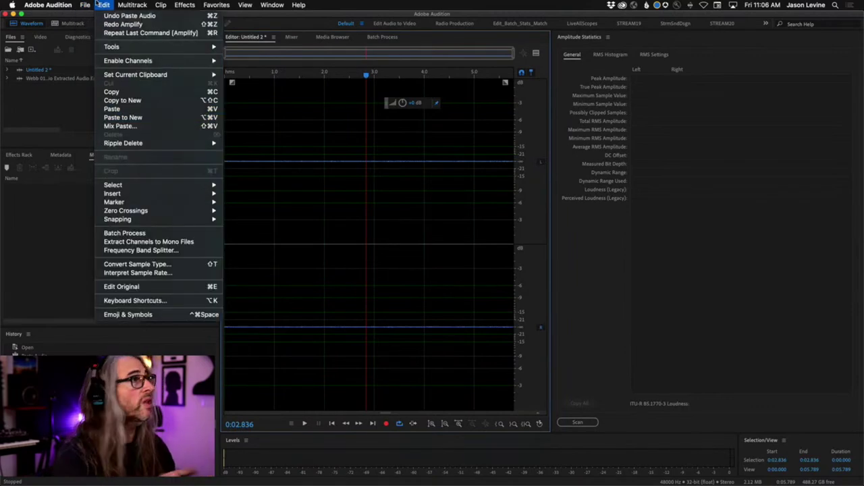
{"action": "left_click", "coordinate": [97, 3]}
{"action": "key", "text": "super+Tab"}
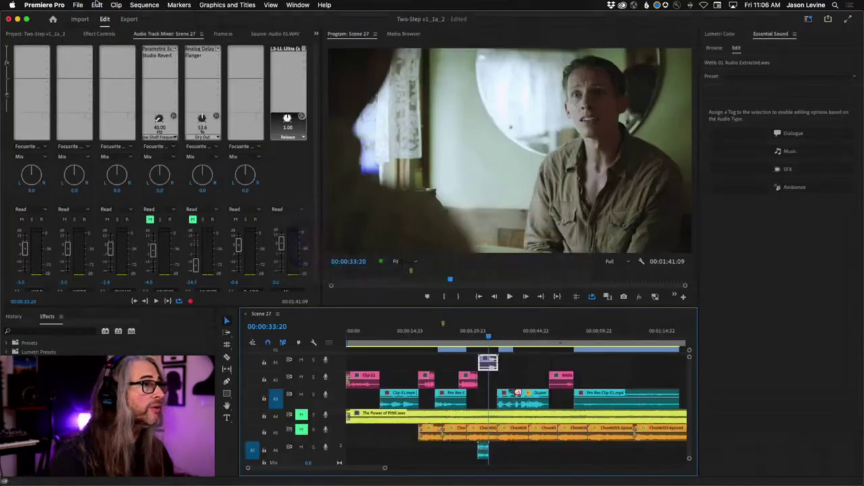
Step: Place RoomToneLoop01.wav on track A3 in the dialogue gap and play the edit back
{"action": "left_click", "coordinate": [35, 34]}
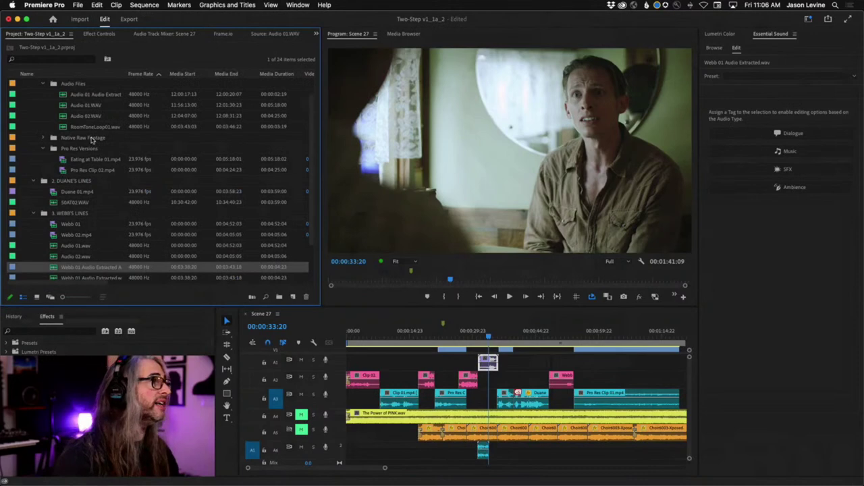
{"action": "mouse_move", "coordinate": [62, 128]}
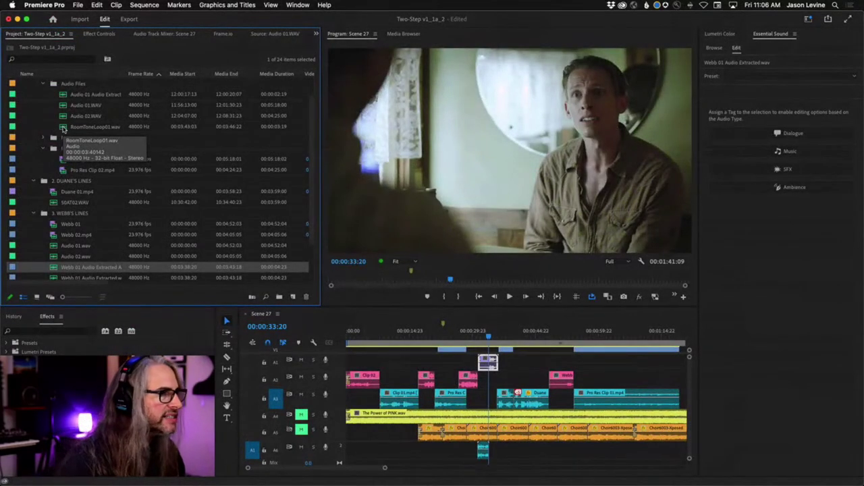
{"action": "left_click_drag", "start_coordinate": [63, 128], "coordinate": [483, 403]}
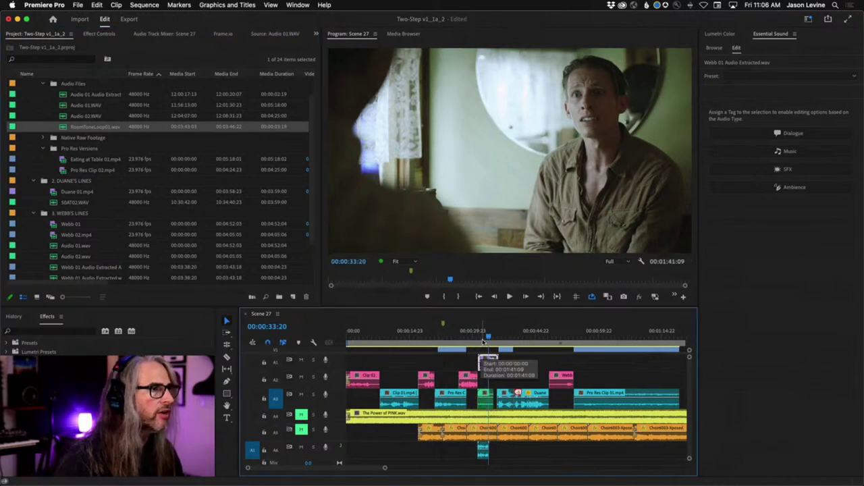
{"action": "left_click", "coordinate": [481, 336]}
{"action": "key", "text": "j"}
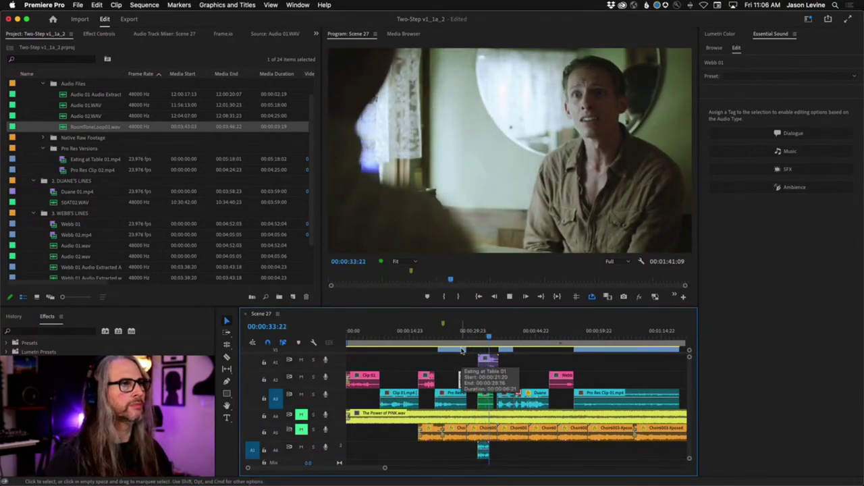
{"action": "key", "text": "space"}
{"action": "left_click", "coordinate": [488, 363]}
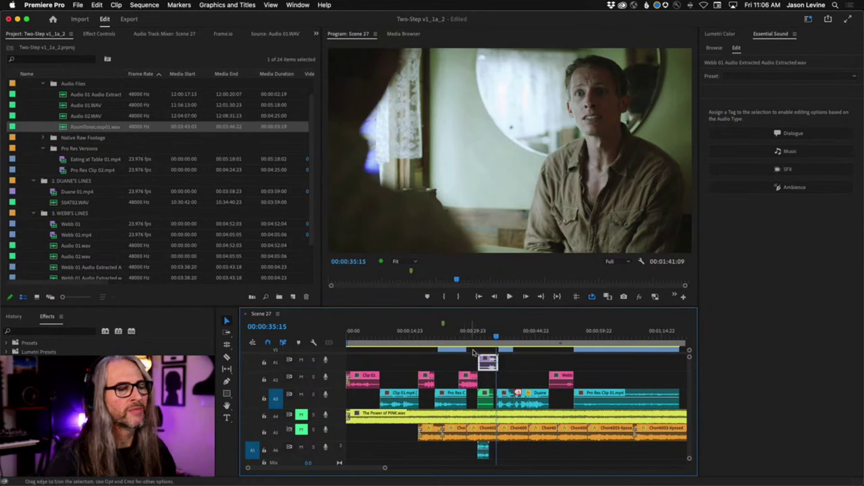
{"action": "left_click_drag", "start_coordinate": [494, 337], "coordinate": [476, 336]}
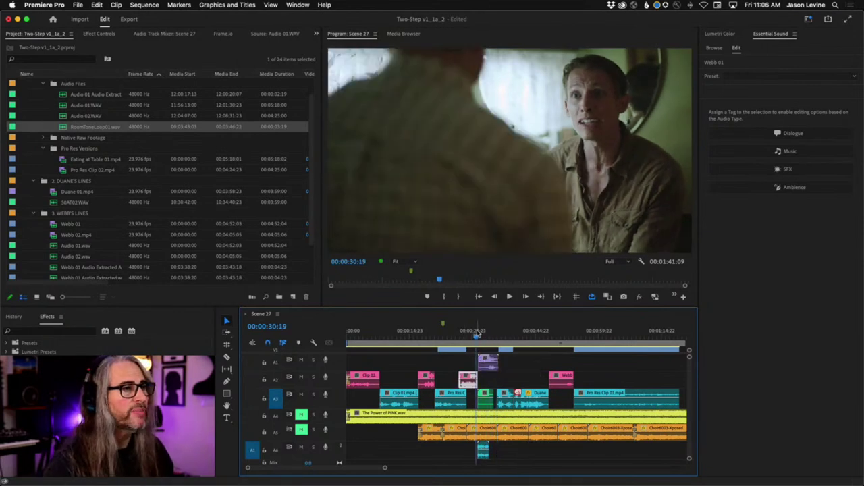
Step: Compare the gap with track A3 muted, then unmuted, replaying it with room tone
{"action": "left_click", "coordinate": [301, 395]}
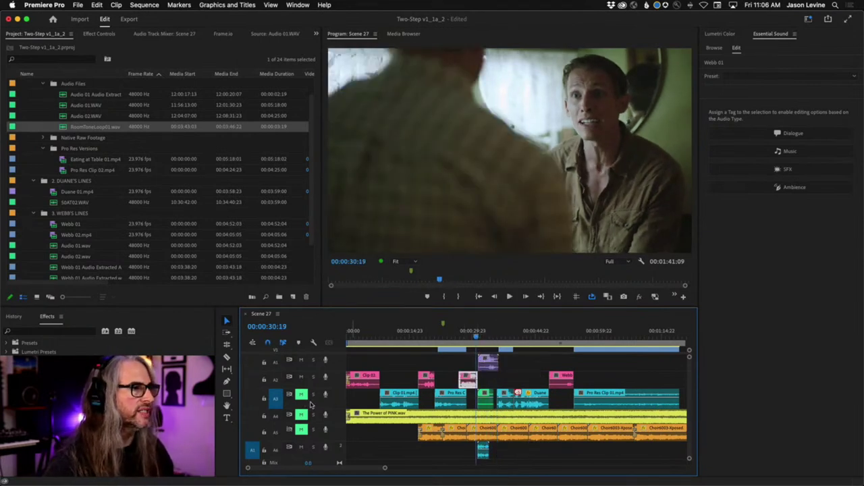
{"action": "key", "text": "space"}
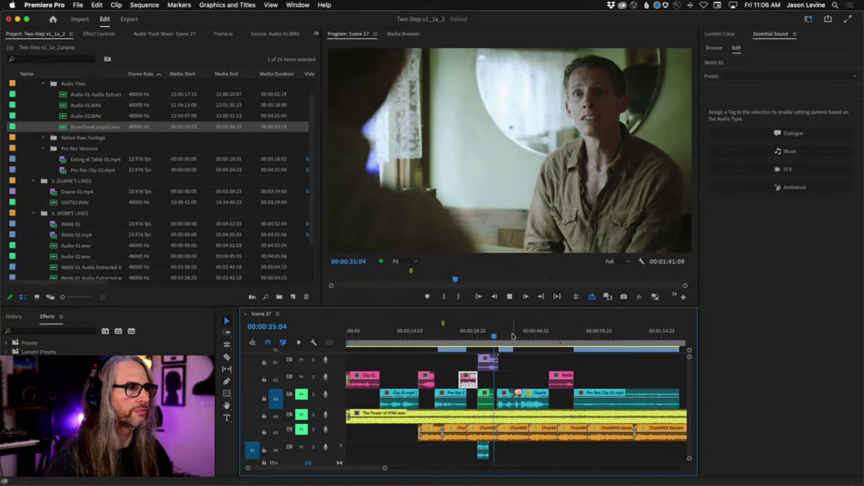
{"action": "key", "text": "space"}
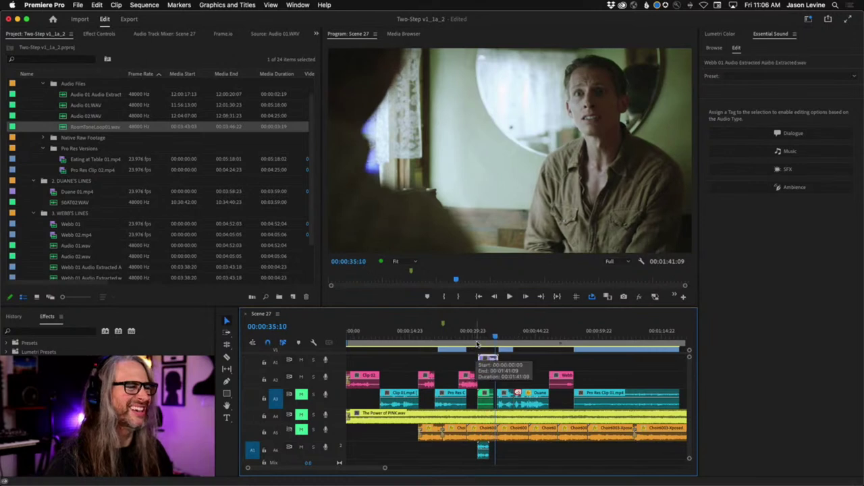
{"action": "left_click", "coordinate": [302, 396]}
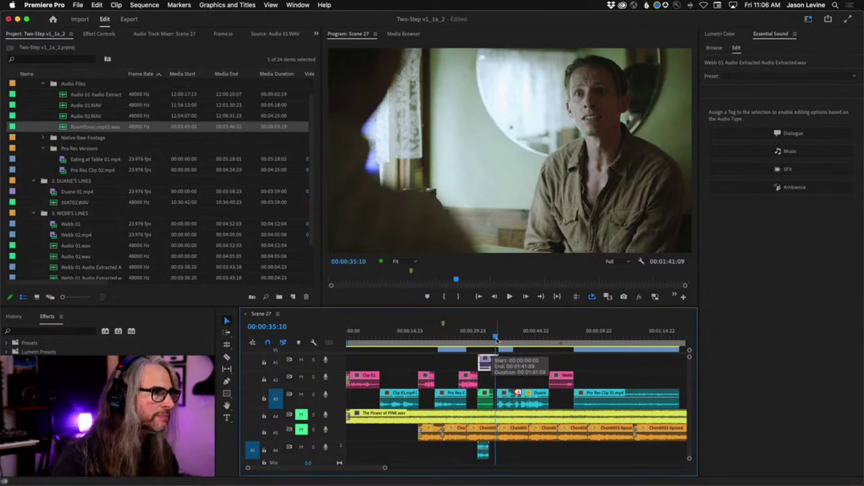
{"action": "left_click", "coordinate": [480, 337]}
{"action": "key", "text": "space"}
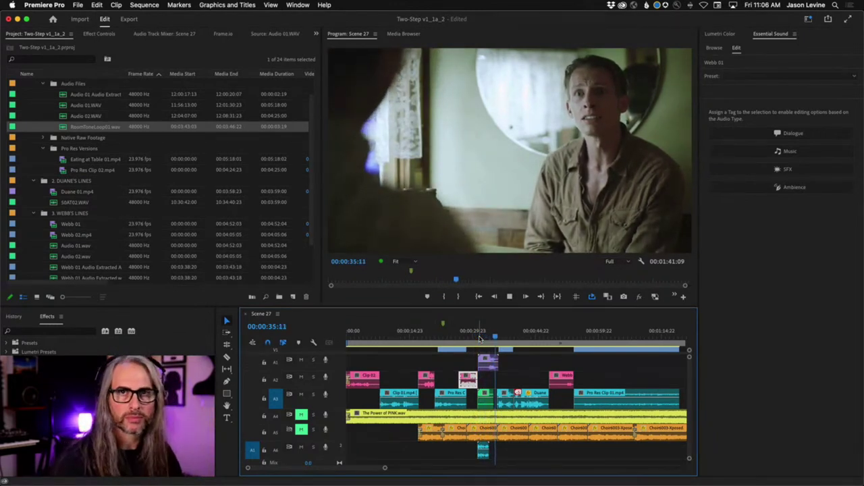
{"action": "key", "text": "space"}
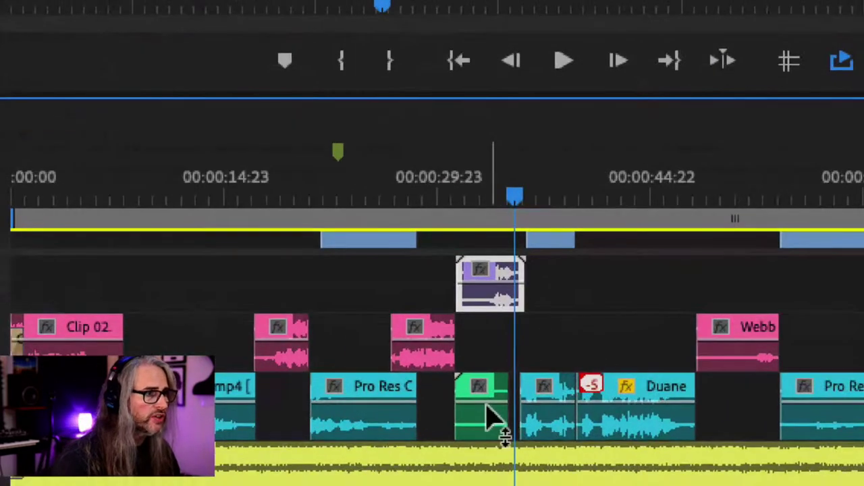
Step: Drag the A3 room-tone clip's volume line down to -15 and -24 dB, then settle near 0.5 dB
{"action": "left_click", "coordinate": [485, 396]}
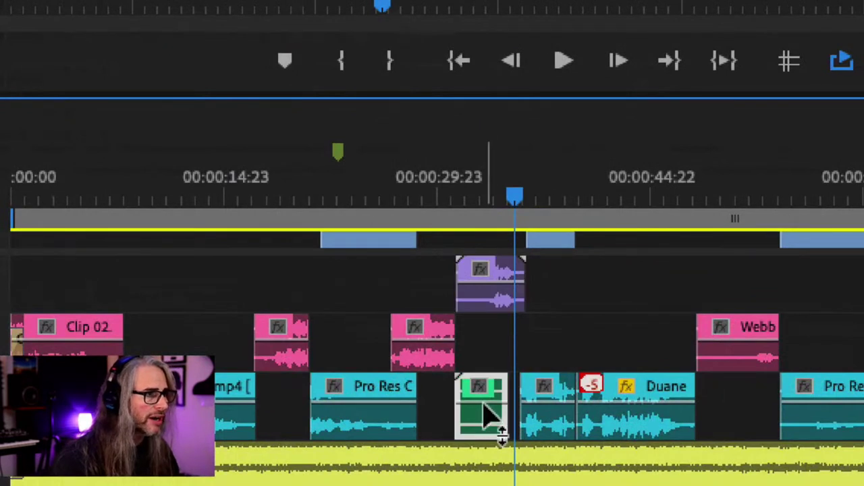
{"action": "left_click_drag", "start_coordinate": [484, 409], "coordinate": [484, 442]}
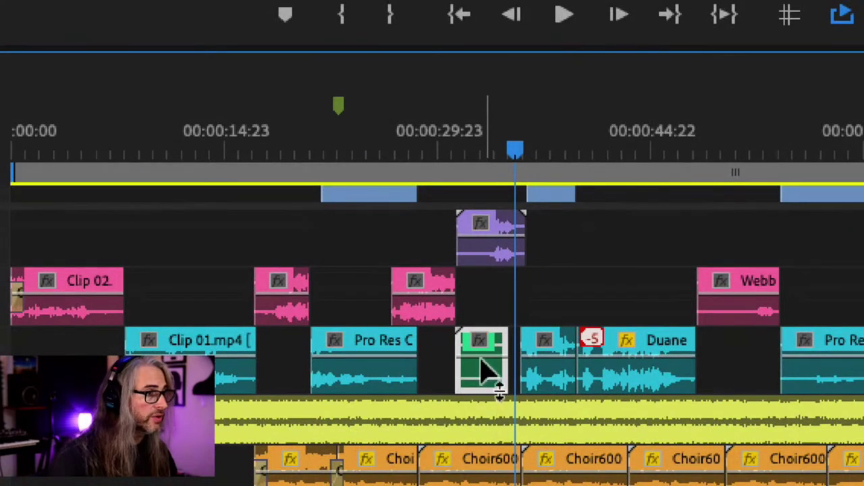
{"action": "mouse_move", "coordinate": [482, 361]}
{"action": "left_mouse_down"}
{"action": "mouse_move", "coordinate": [482, 374]}
{"action": "mouse_move", "coordinate": [481, 347]}
{"action": "mouse_move", "coordinate": [481, 358]}
{"action": "left_mouse_up"}
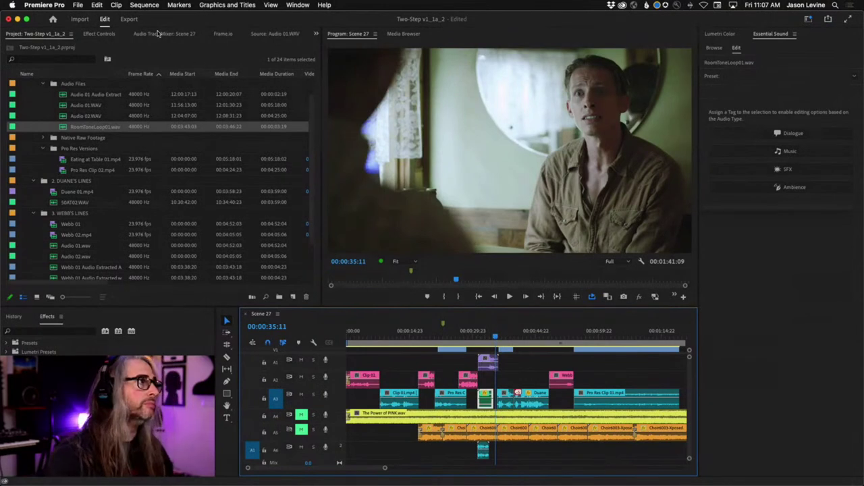
Step: In the Audio Track Mixer, mute A1, A2, A3 and A5, leaving only music track A4 audible
{"action": "left_click", "coordinate": [159, 34]}
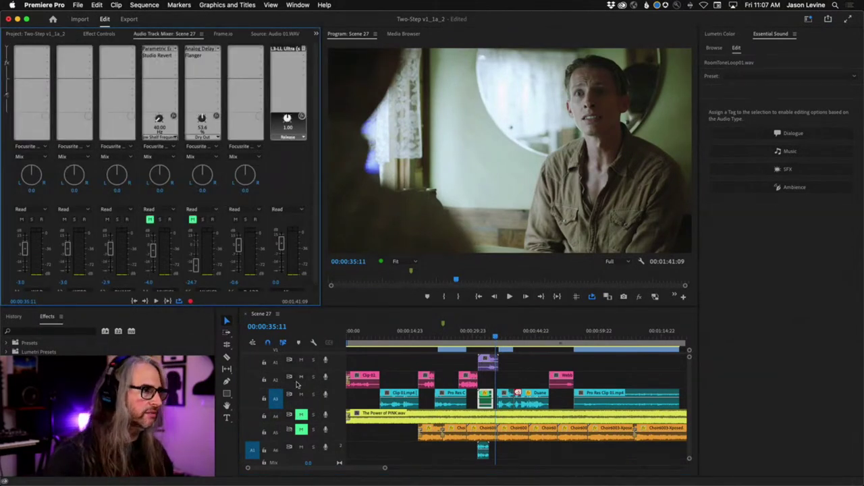
{"action": "left_click", "coordinate": [301, 414]}
{"action": "left_click", "coordinate": [301, 429]}
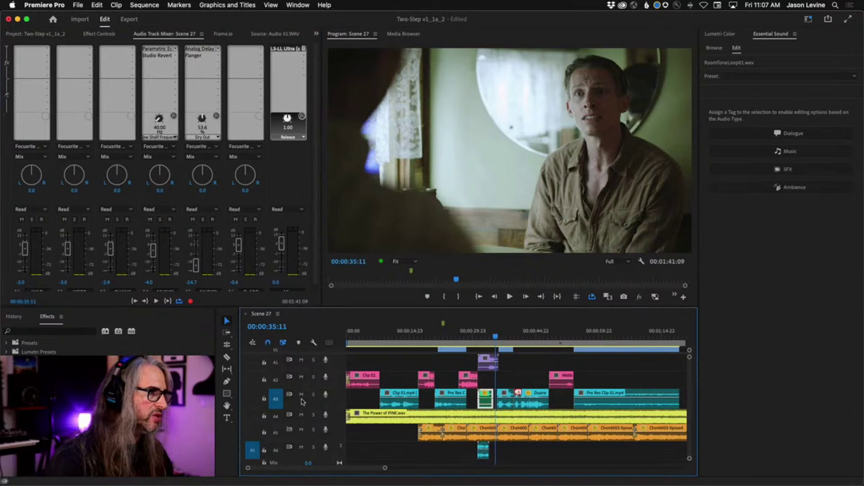
{"action": "left_click", "coordinate": [301, 395]}
{"action": "left_click", "coordinate": [301, 377]}
{"action": "left_click", "coordinate": [301, 360]}
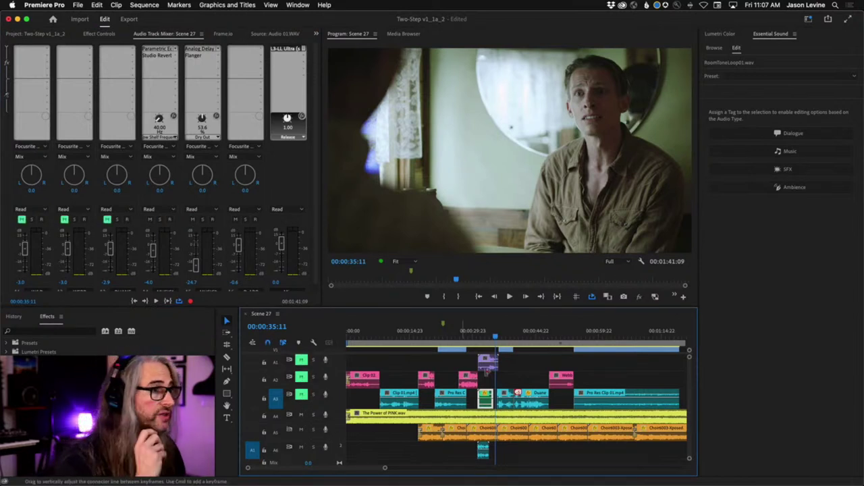
{"action": "left_click_drag", "start_coordinate": [494, 331], "coordinate": [474, 334]}
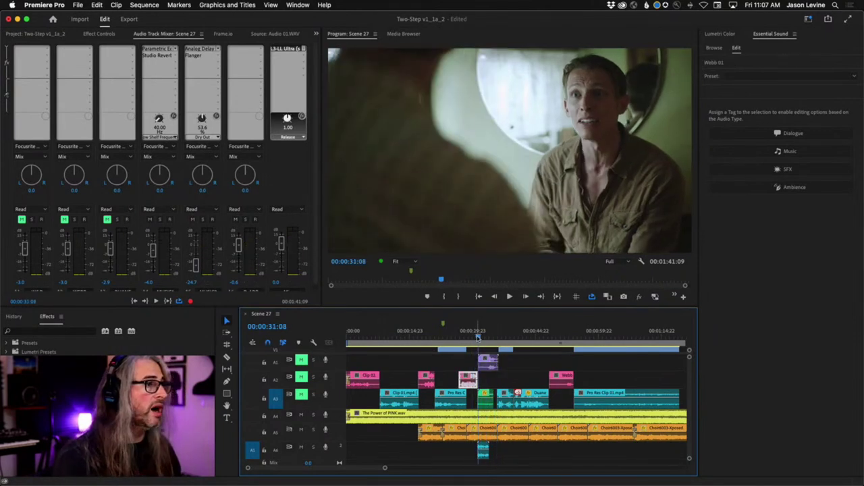
{"action": "left_click", "coordinate": [301, 429]}
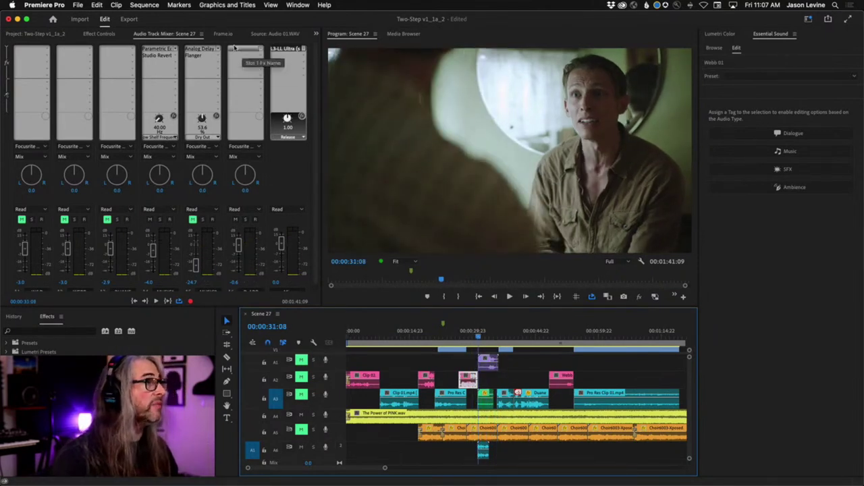
{"action": "left_click", "coordinate": [164, 52]}
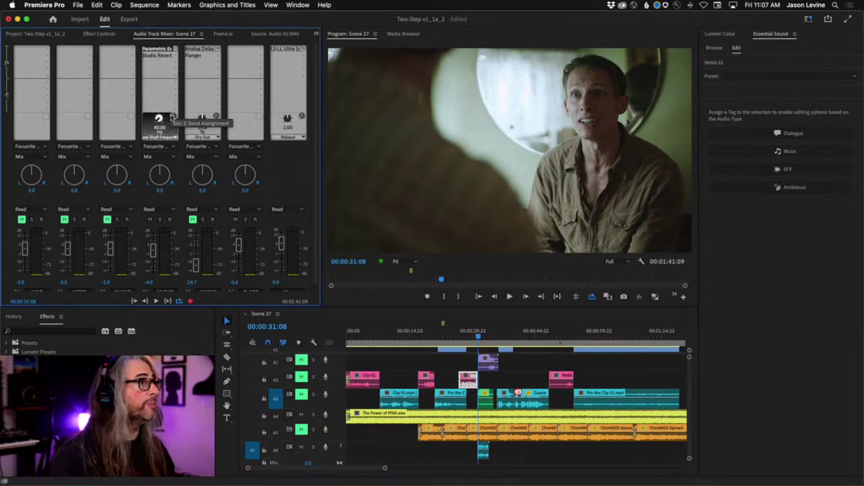
{"action": "left_click", "coordinate": [158, 55]}
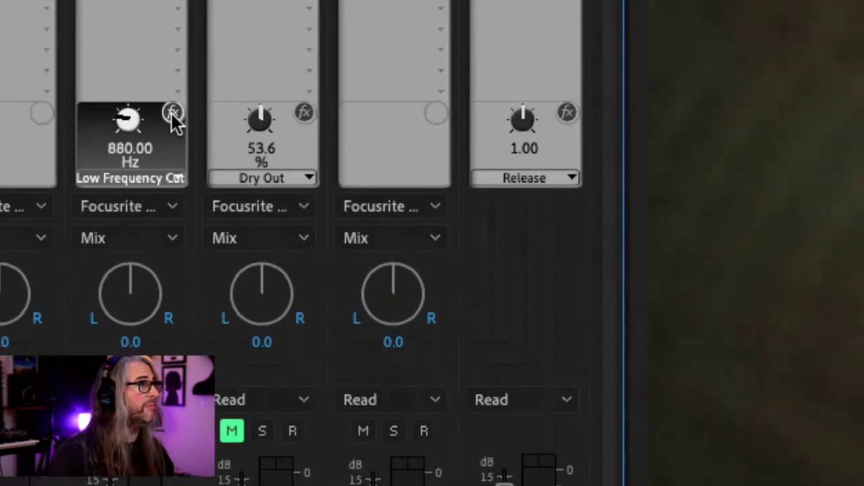
Step: Bypass A4's Studio Reverb and play the music from 00:00:28:11 to 00:00:34:14
{"action": "left_click", "coordinate": [173, 117]}
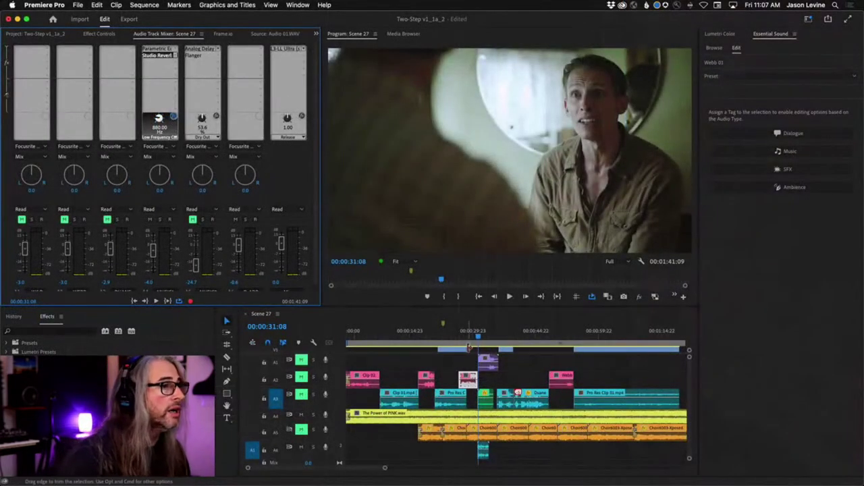
{"action": "left_click_drag", "start_coordinate": [478, 338], "coordinate": [465, 338]}
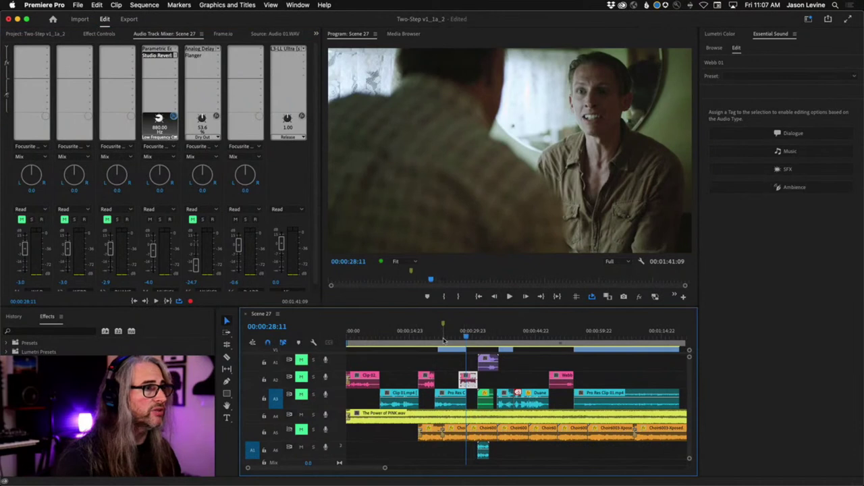
{"action": "key", "text": "space"}
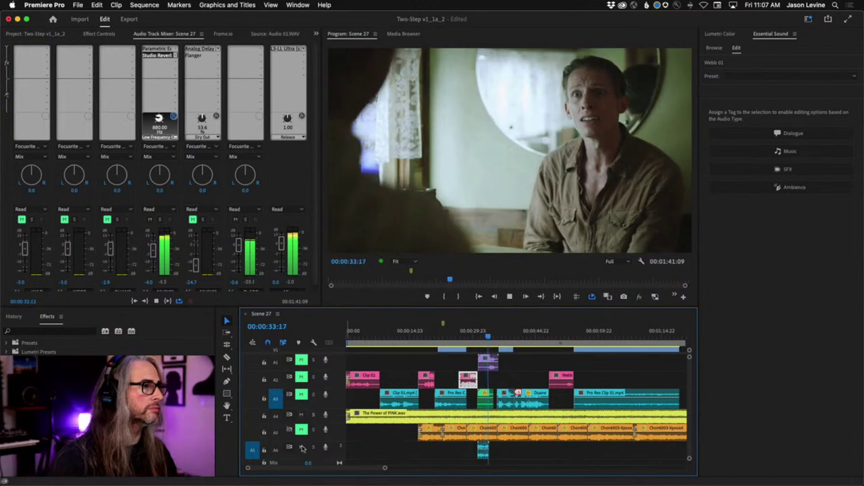
{"action": "key", "text": "space"}
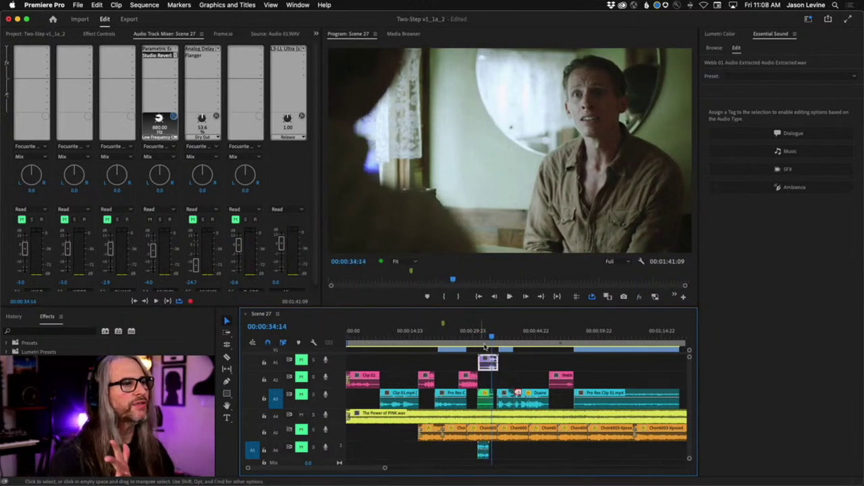
Step: Park at 00:00:28:16 and open MUSIC1's Parametric Equalizer editor, showing a 652 Hz low-pass
{"action": "left_click_drag", "start_coordinate": [492, 337], "coordinate": [467, 337]}
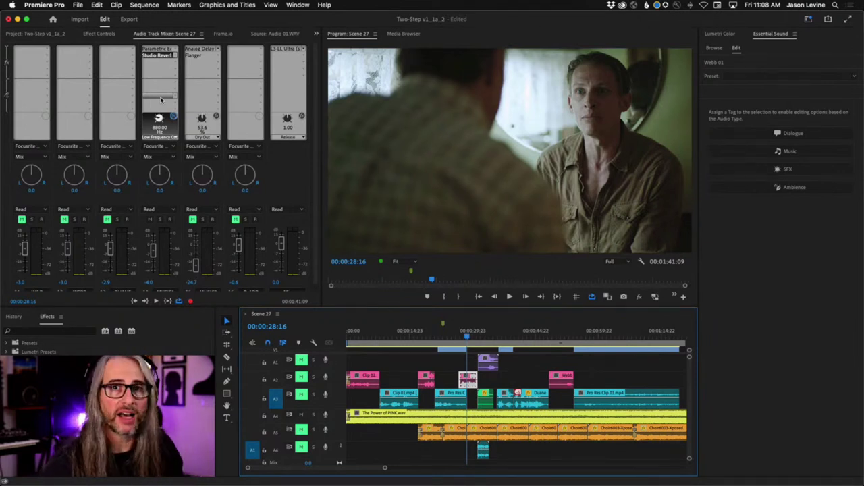
{"action": "double_click", "coordinate": [157, 49]}
{"action": "left_click_drag", "start_coordinate": [420, 148], "coordinate": [380, 113]}
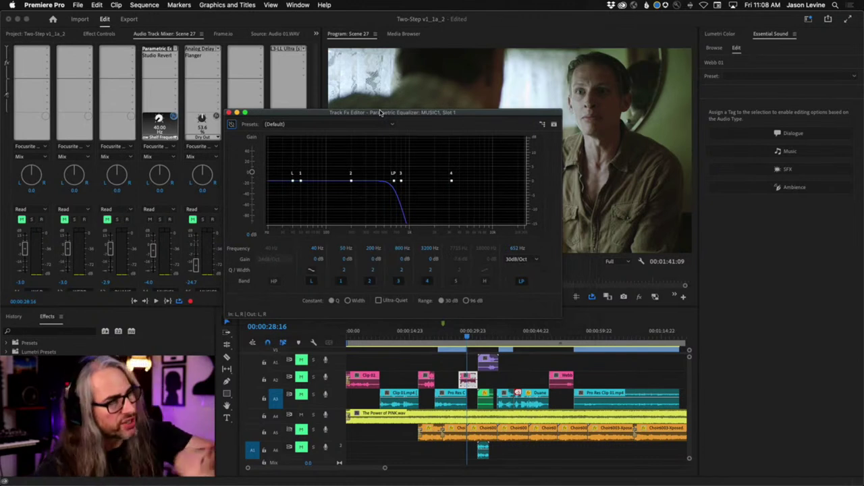
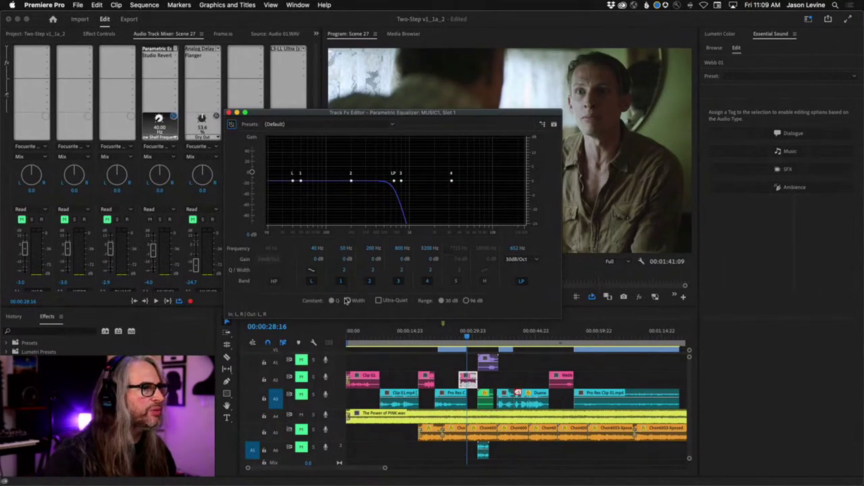
Step: Play and stop the sequence repeatedly to audition the equalized music, stopping at 00:00:44:16
{"action": "key", "text": "space"}
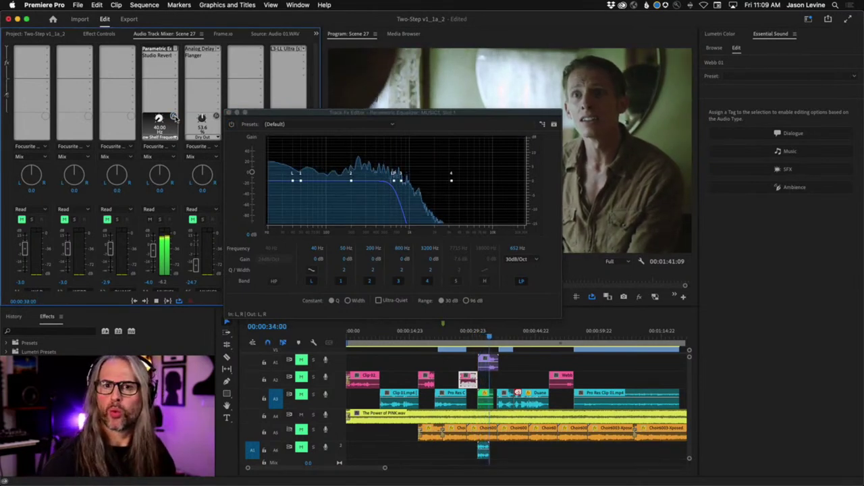
{"action": "key", "text": "space"}
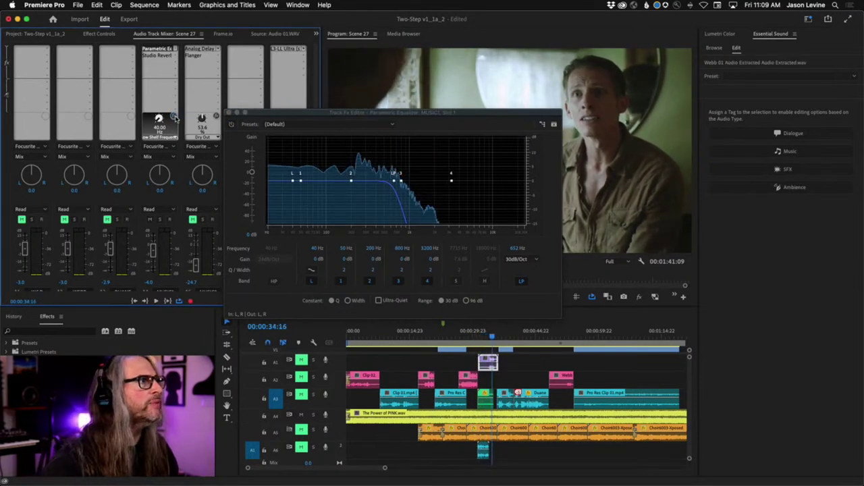
{"action": "key", "text": "space"}
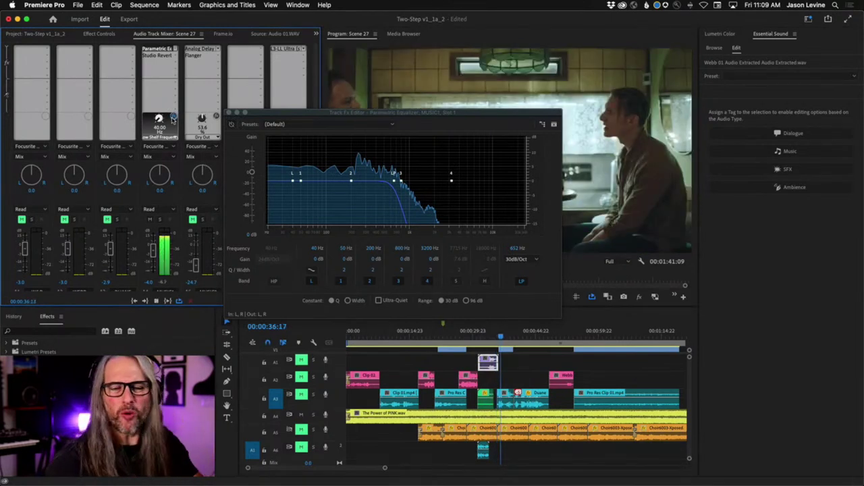
{"action": "key", "text": "space"}
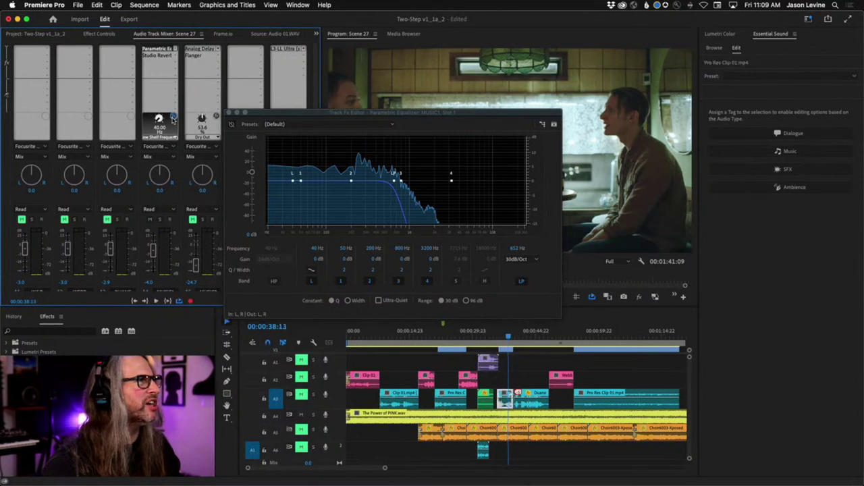
{"action": "key", "text": "space"}
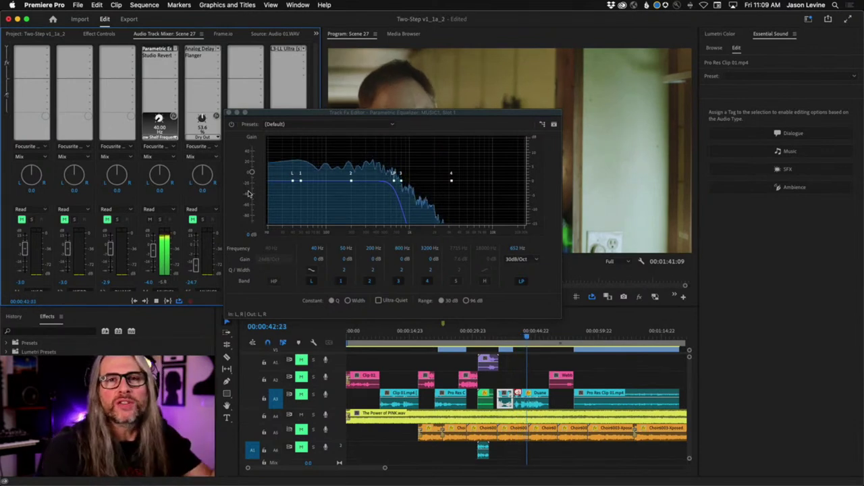
{"action": "key", "text": "space"}
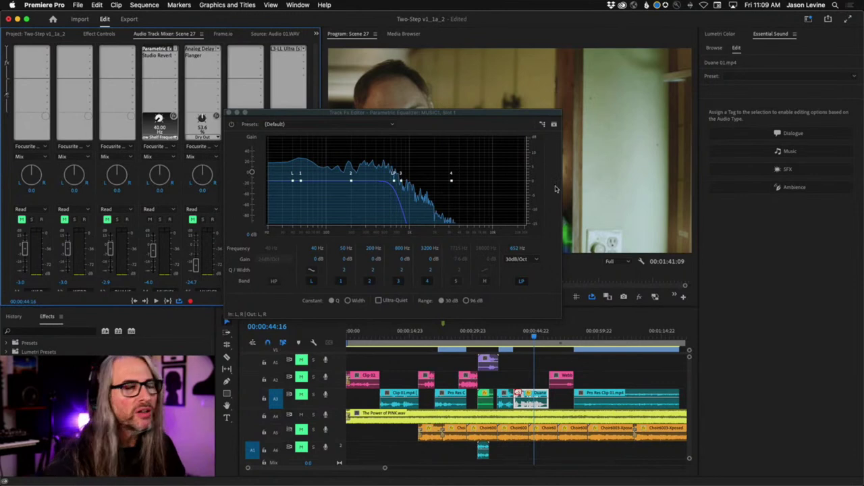
Step: Close the Parametric Equalizer editor, then open and close the music track's Studio Reverb settings
{"action": "left_click", "coordinate": [229, 114]}
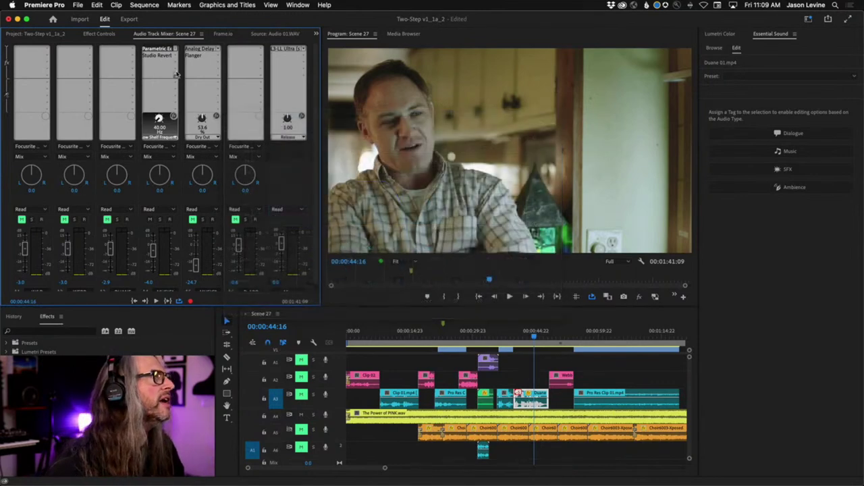
{"action": "double_click", "coordinate": [158, 56]}
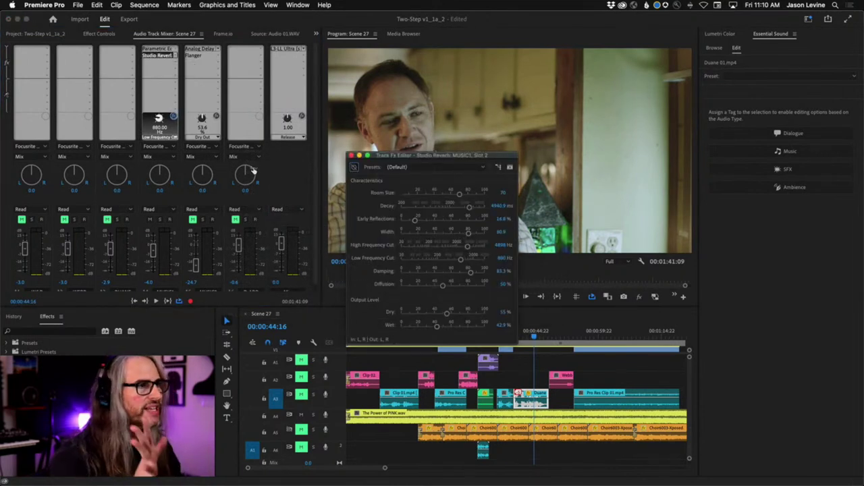
{"action": "left_click", "coordinate": [174, 117]}
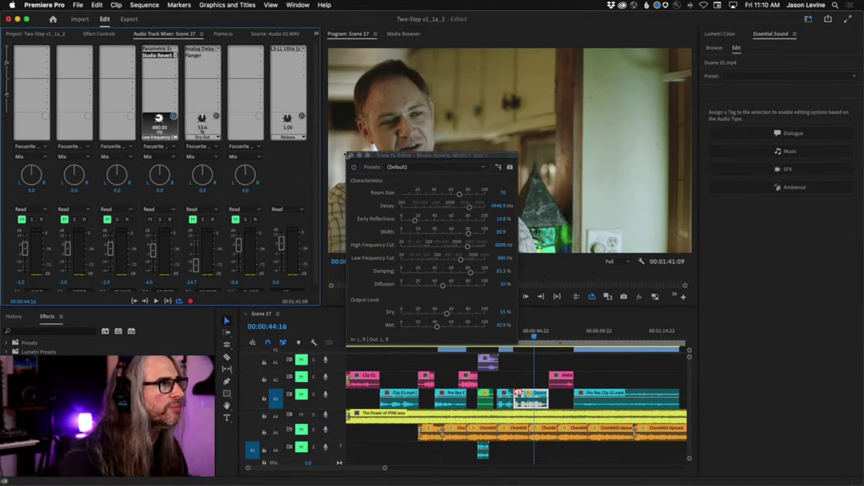
{"action": "left_click", "coordinate": [351, 155]}
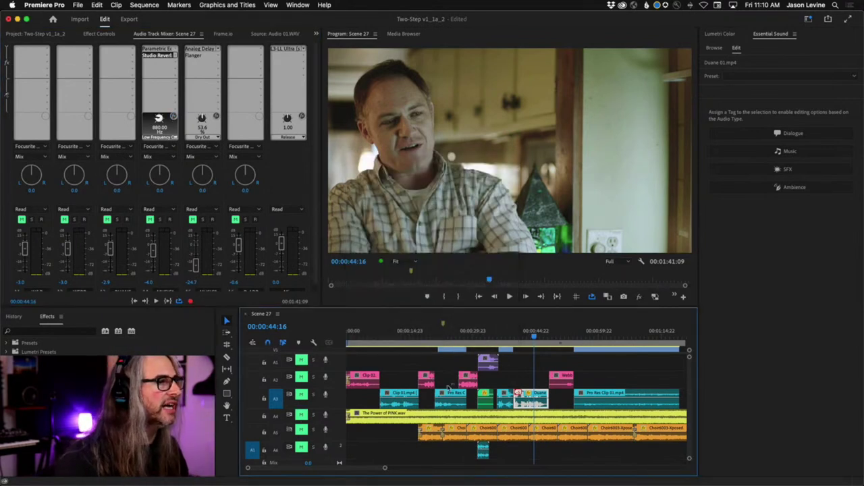
Step: Park the playhead at 00:00:31:03, mute the bottom audio track and A1, and start playback
{"action": "left_click", "coordinate": [482, 334]}
{"action": "left_click_drag", "start_coordinate": [482, 335], "coordinate": [477, 336]}
{"action": "left_click", "coordinate": [301, 446]}
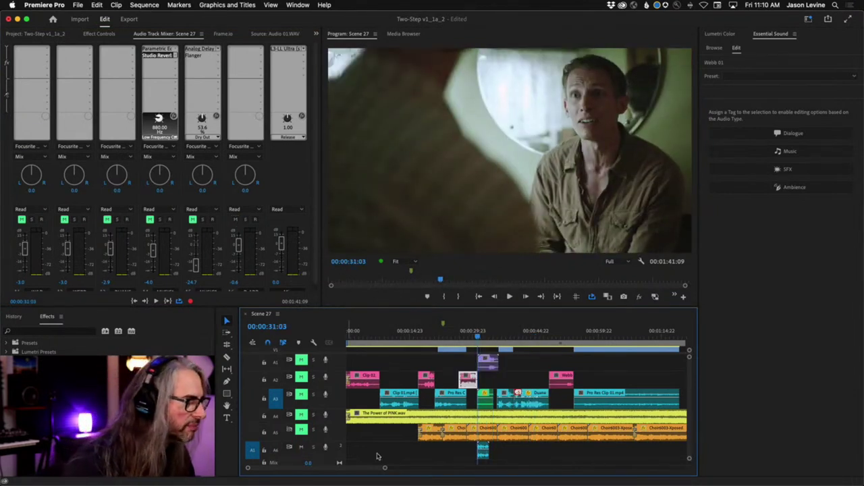
{"action": "key", "text": "space"}
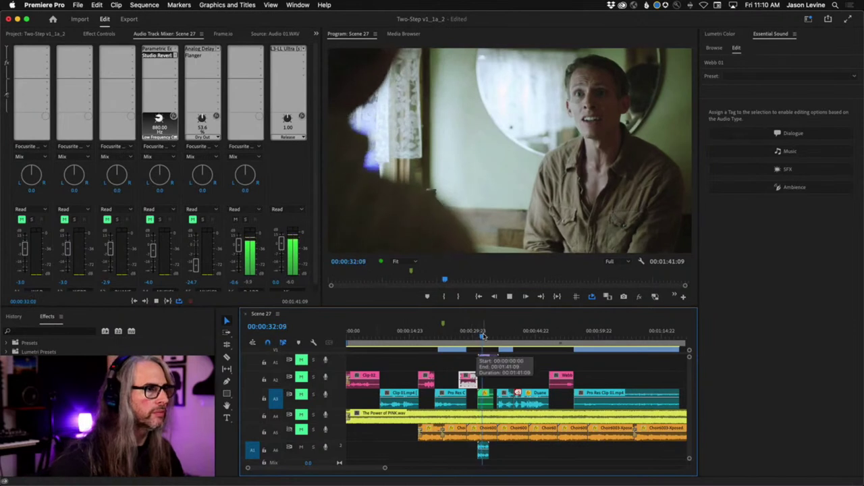
{"action": "left_click", "coordinate": [301, 359]}
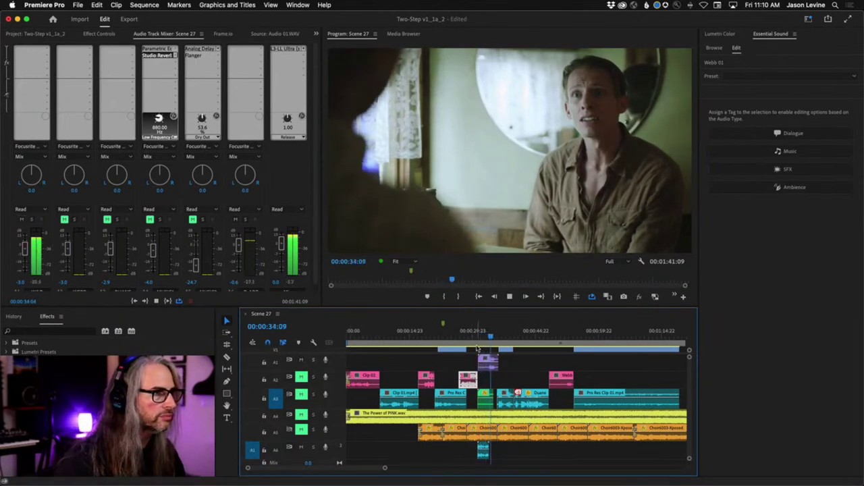
Step: Mark an in point at 00:00:31:10 and an out point near 00:00:35:14, then return to the in point
{"action": "left_click_drag", "start_coordinate": [495, 338], "coordinate": [525, 339]}
{"action": "key", "text": "="}
{"action": "key", "text": "="}
{"action": "key", "text": "i"}
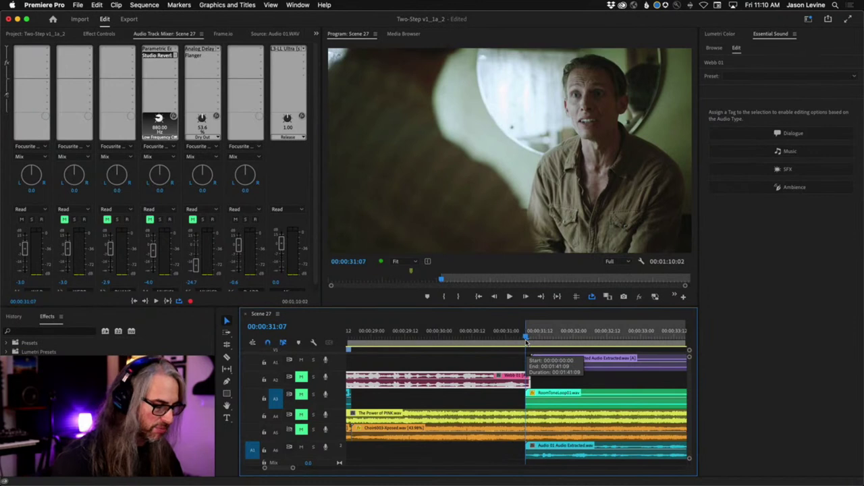
{"action": "key", "text": "-"}
{"action": "key", "text": "-"}
{"action": "left_click_drag", "start_coordinate": [527, 343], "coordinate": [555, 342]}
{"action": "key", "text": "o"}
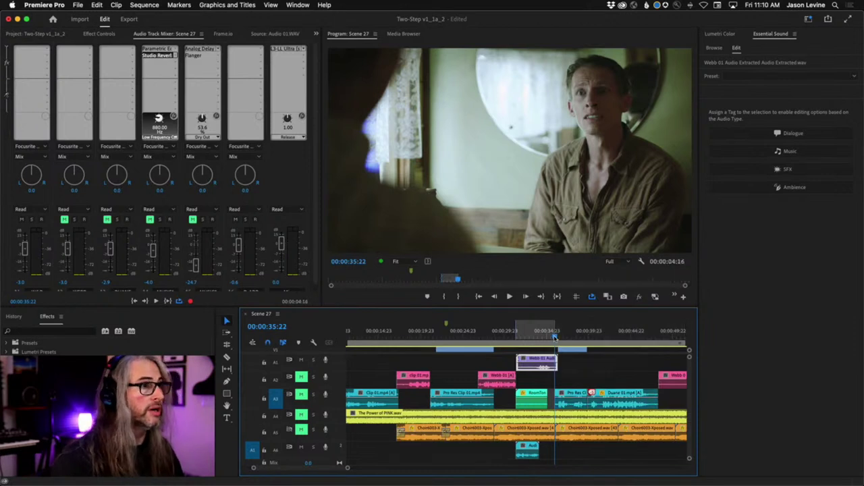
{"action": "key", "text": "shift+i"}
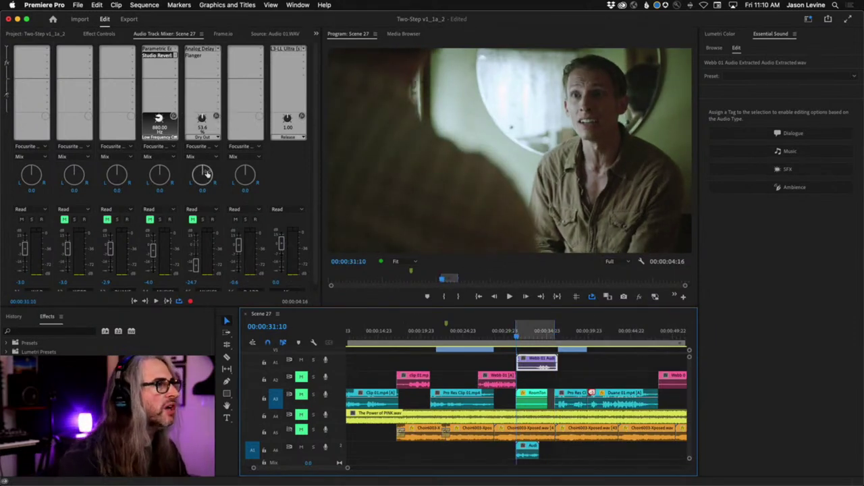
{"action": "scroll", "coordinate": [320, 272], "scroll_direction": "down", "scroll_amount": 1}
{"action": "scroll", "coordinate": [319, 273], "scroll_direction": "up", "scroll_amount": 1}
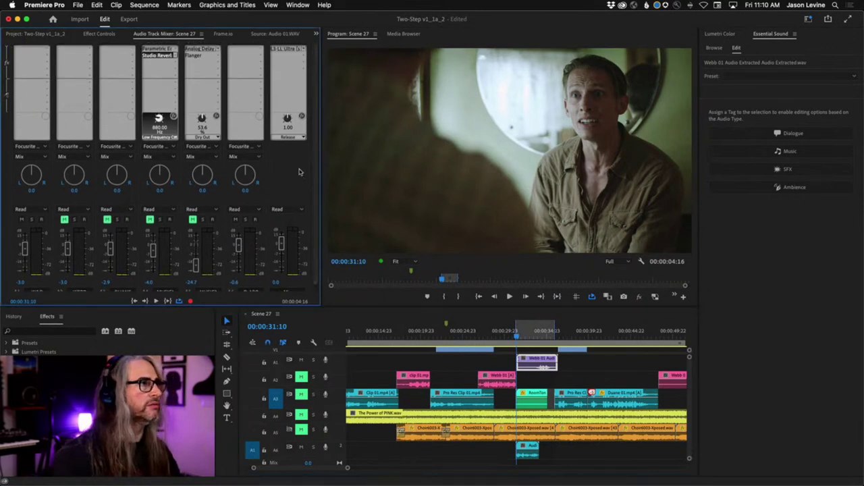
Step: Insert Reverb > Studio Reverb on the D-ADR track and open its editor, moved higher on screen
{"action": "left_click", "coordinate": [258, 49]}
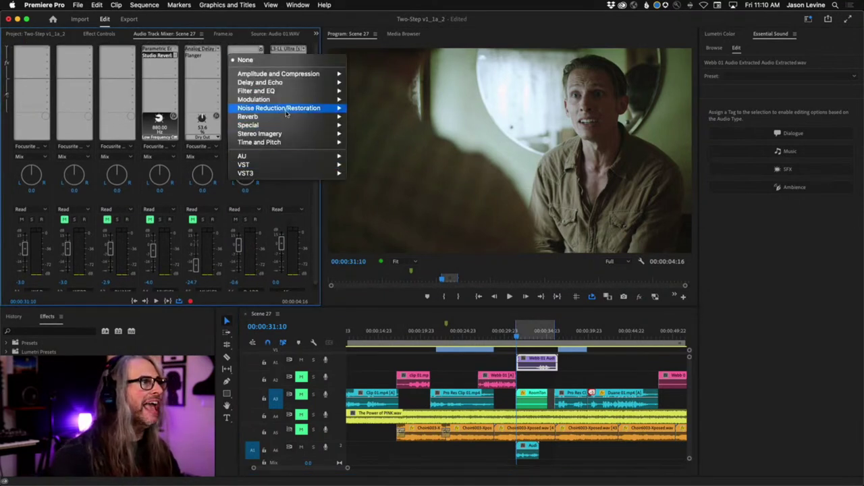
{"action": "mouse_move", "coordinate": [291, 116]}
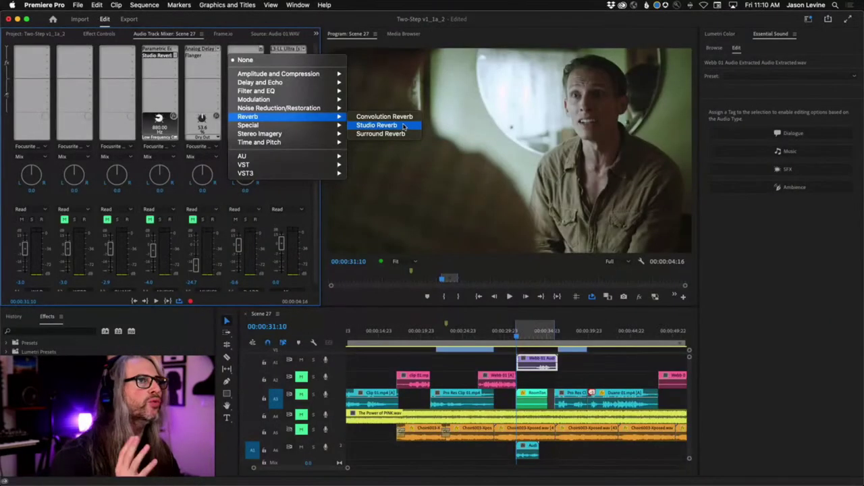
{"action": "left_click", "coordinate": [401, 126]}
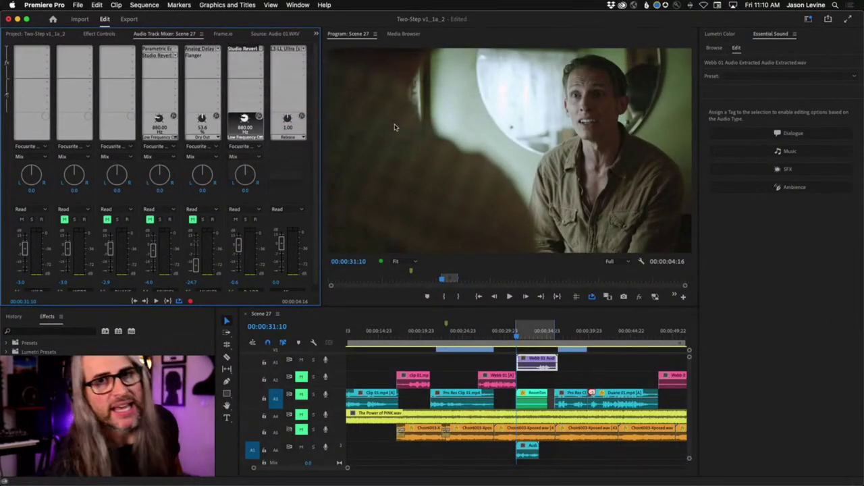
{"action": "double_click", "coordinate": [250, 49]}
{"action": "left_click_drag", "start_coordinate": [451, 154], "coordinate": [449, 109]}
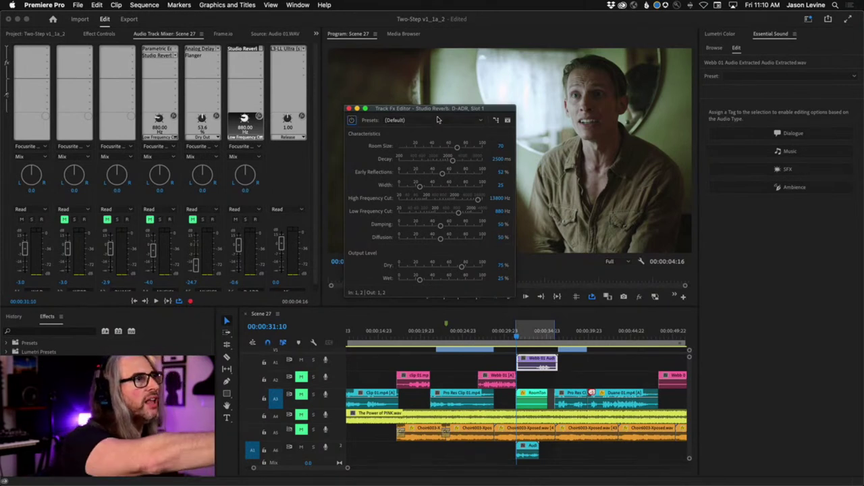
Step: Lower the D-ADR reverb to about 945 ms decay, 47.6% early reflections and 0.9 width
{"action": "left_click_drag", "start_coordinate": [429, 109], "coordinate": [432, 100]}
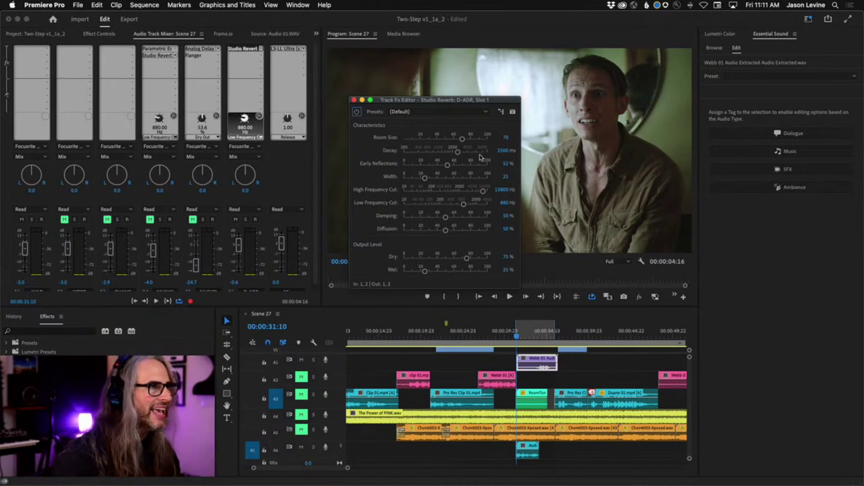
{"action": "left_click_drag", "start_coordinate": [458, 152], "coordinate": [439, 154]}
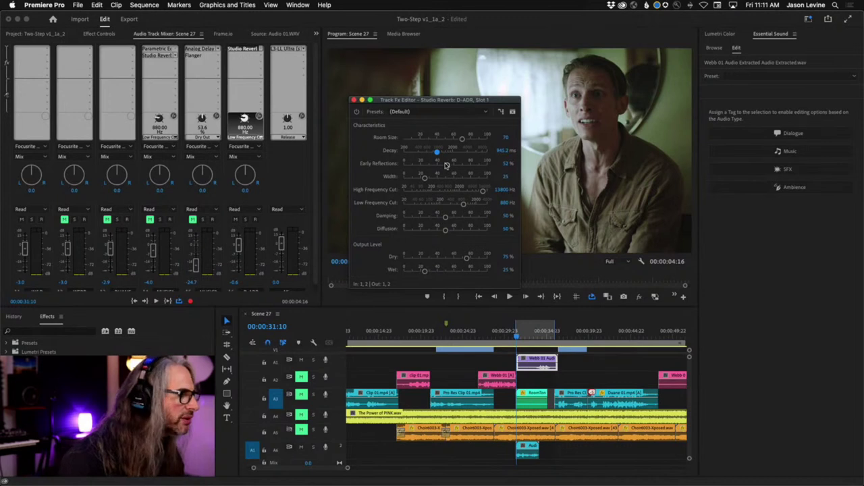
{"action": "left_click_drag", "start_coordinate": [446, 165], "coordinate": [443, 166]}
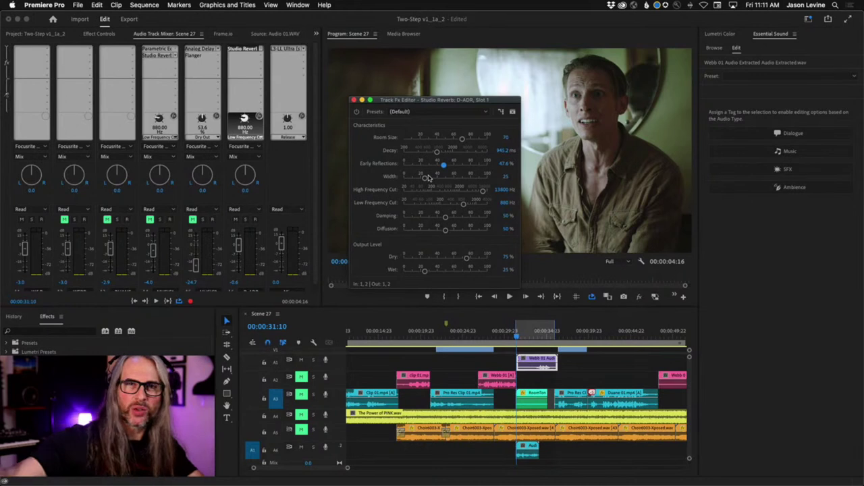
{"action": "left_click_drag", "start_coordinate": [425, 179], "coordinate": [404, 178]}
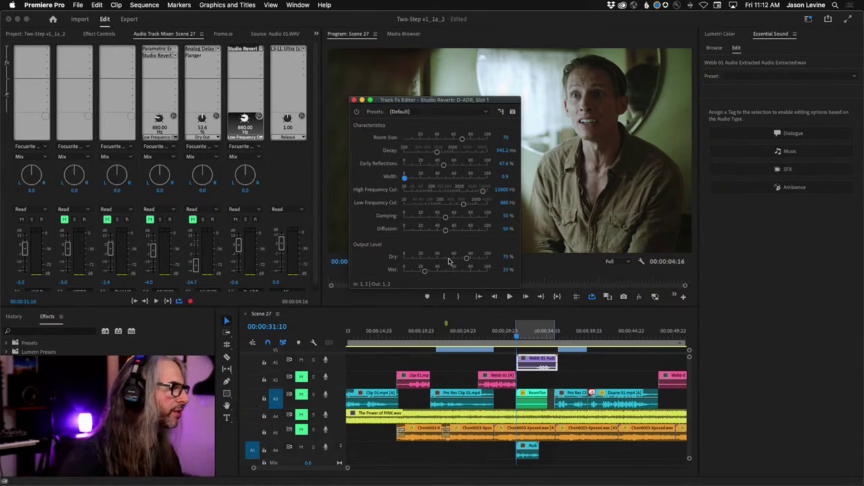
Step: Loop playback while setting early reflections near 50%, high cut 8010 Hz and decay about 643 ms
{"action": "key", "text": "space"}
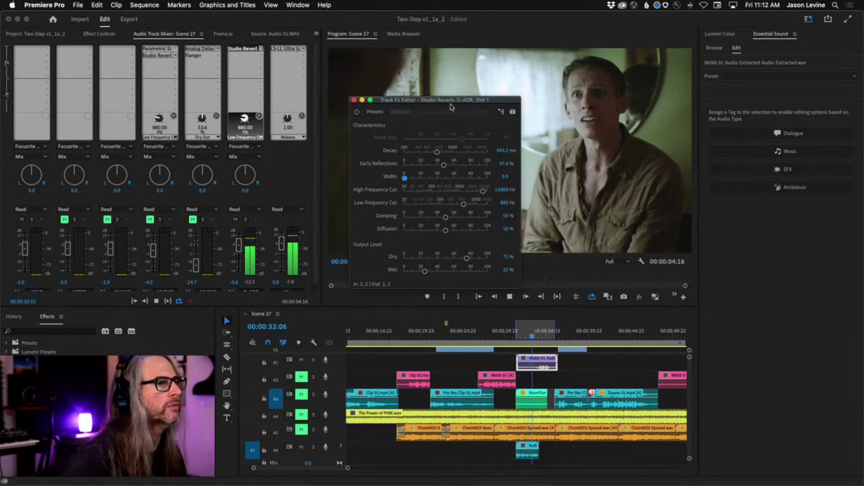
{"action": "key", "text": "space"}
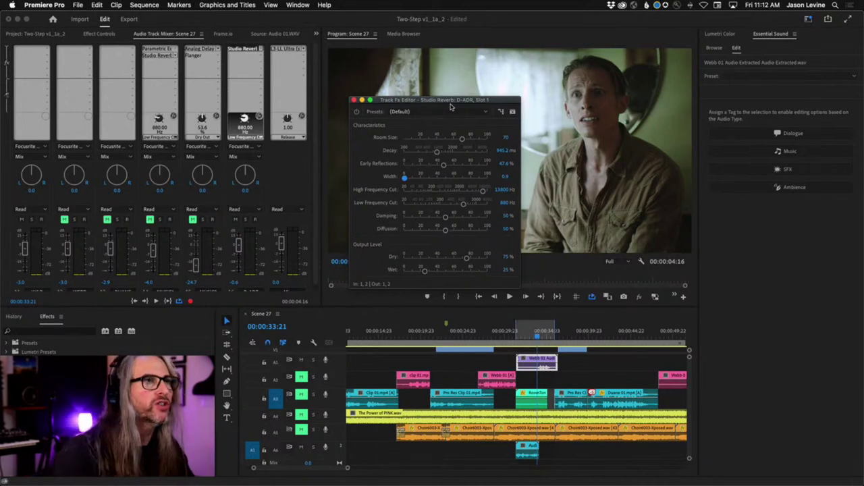
{"action": "key", "text": "space"}
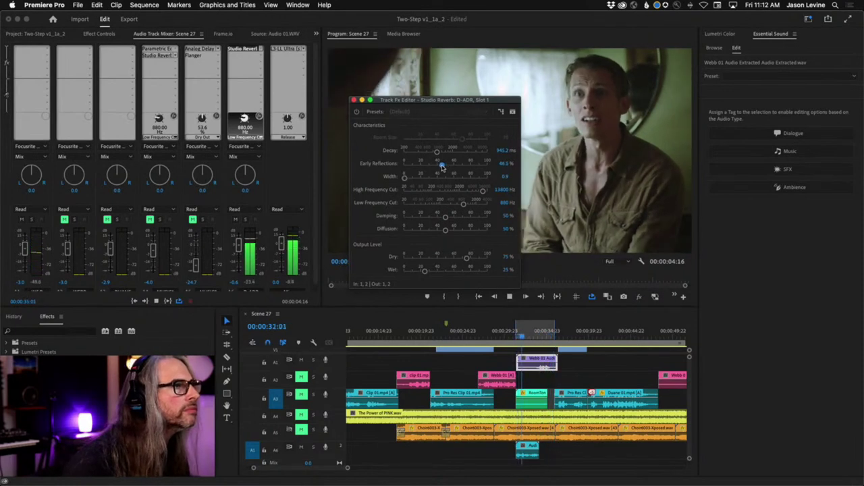
{"action": "left_click_drag", "start_coordinate": [445, 166], "coordinate": [446, 166]}
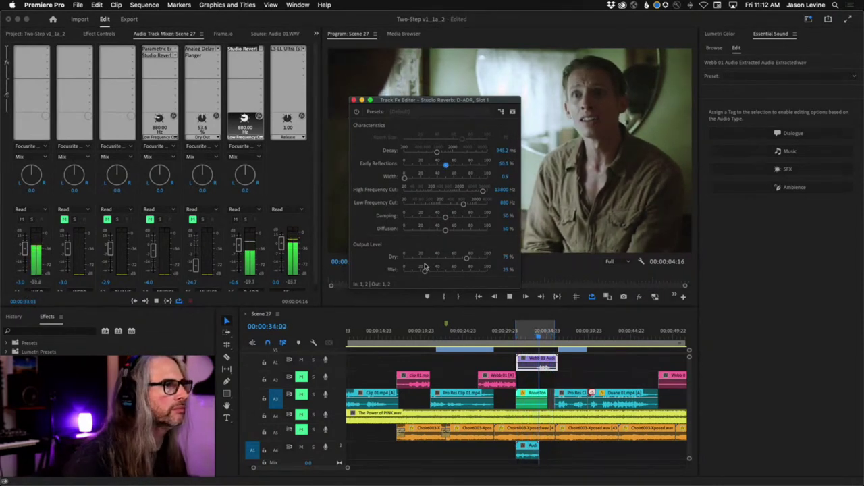
{"action": "left_click_drag", "start_coordinate": [424, 270], "coordinate": [467, 259]}
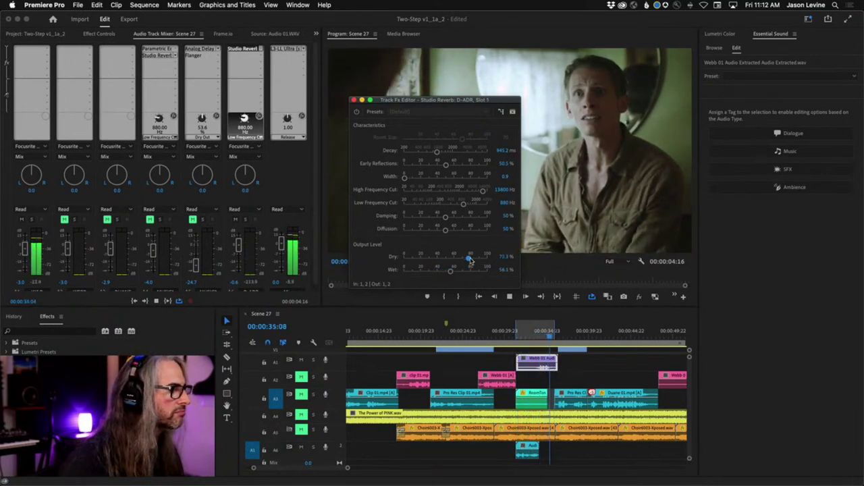
{"action": "left_click_drag", "start_coordinate": [482, 191], "coordinate": [476, 192]}
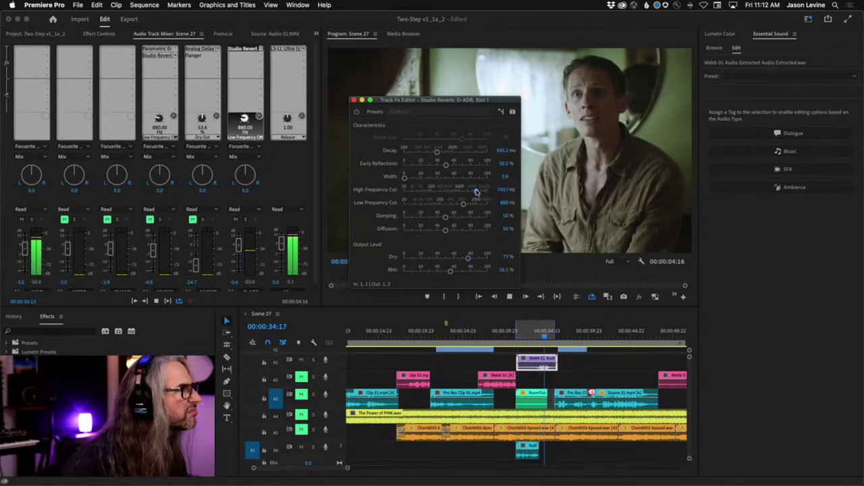
{"action": "left_click_drag", "start_coordinate": [437, 149], "coordinate": [407, 178]}
Step: Widen the reverb to 2.3, drop high cut to 7477 Hz and ease wet to about 54.6%
{"action": "left_click_drag", "start_coordinate": [476, 193], "coordinate": [476, 192]}
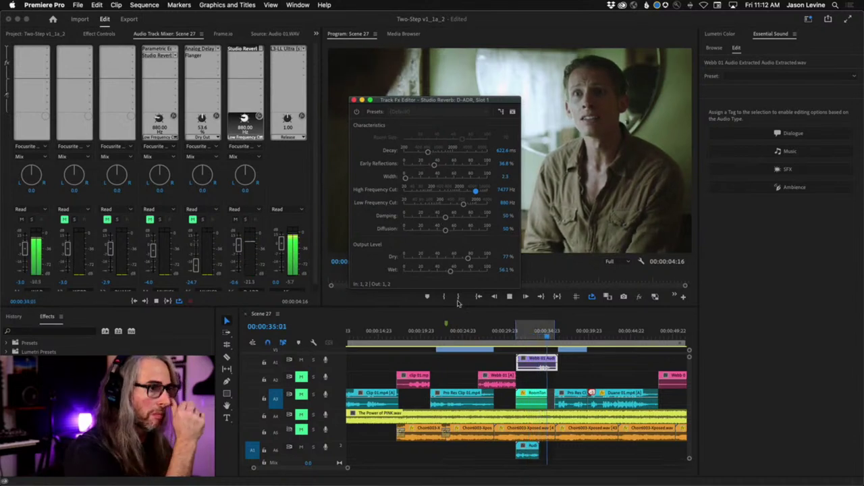
{"action": "left_click", "coordinate": [302, 395]}
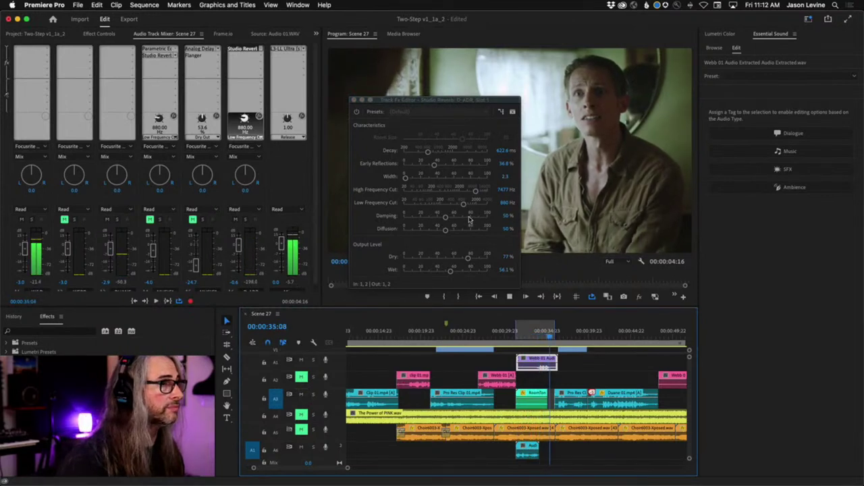
{"action": "left_click", "coordinate": [450, 272]}
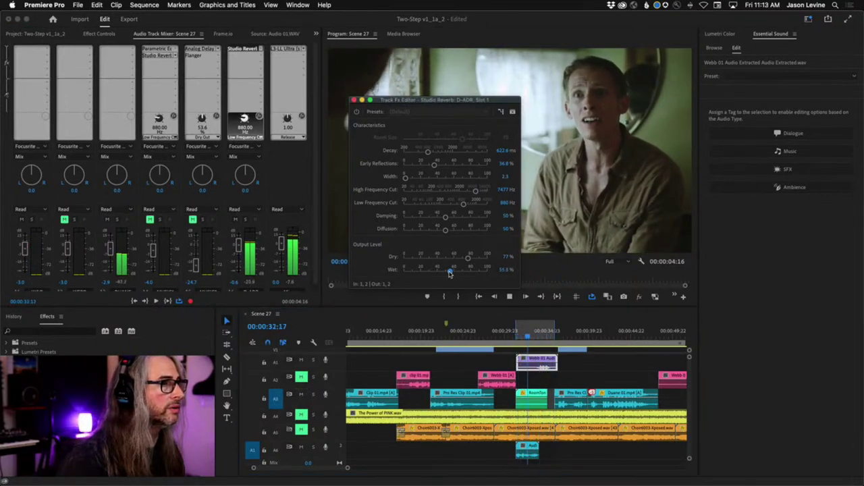
{"action": "left_click_drag", "start_coordinate": [450, 272], "coordinate": [465, 259]}
{"action": "key", "text": "space"}
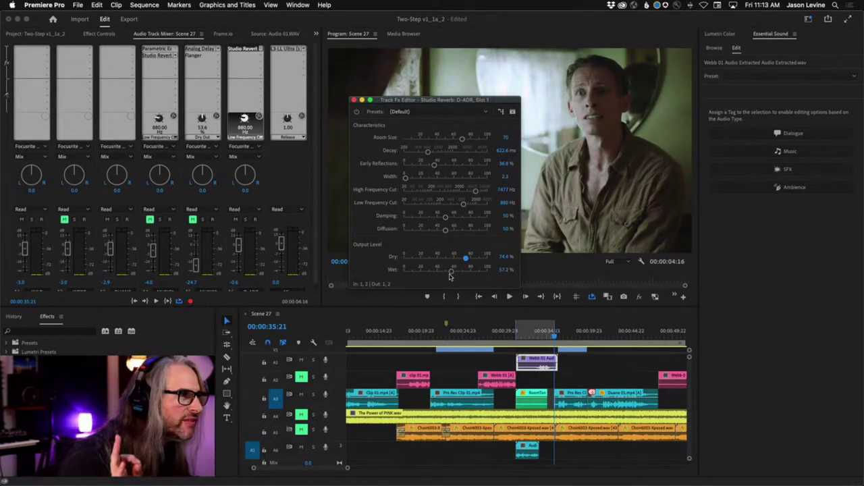
{"action": "left_click_drag", "start_coordinate": [452, 273], "coordinate": [450, 274]}
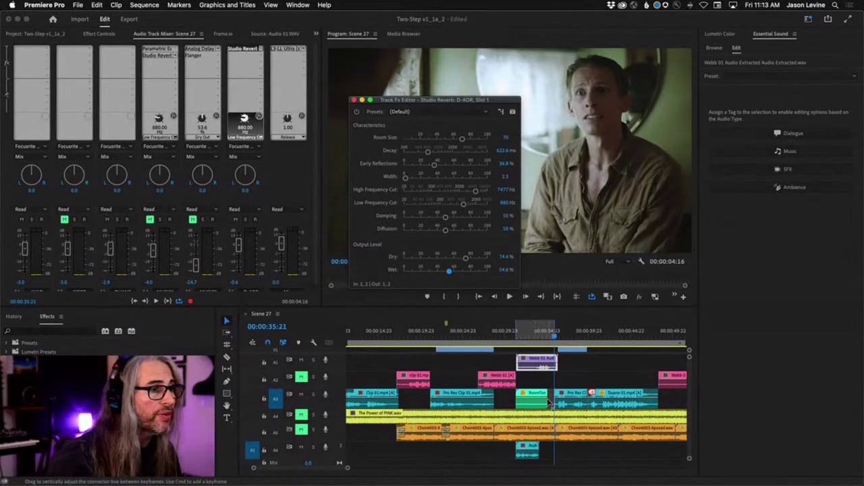
Step: Trim one second off RoomToneLoop01's end and pull its last volume keyframe to -999 dB
{"action": "left_click_drag", "start_coordinate": [544, 403], "coordinate": [536, 403]}
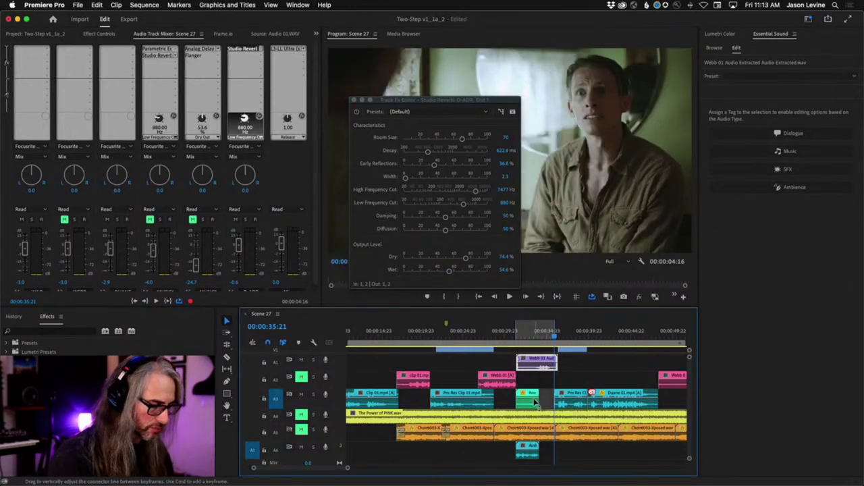
{"action": "left_click", "coordinate": [533, 331]}
{"action": "key", "text": "="}
{"action": "key", "text": "="}
{"action": "key", "text": "="}
{"action": "key", "text": "="}
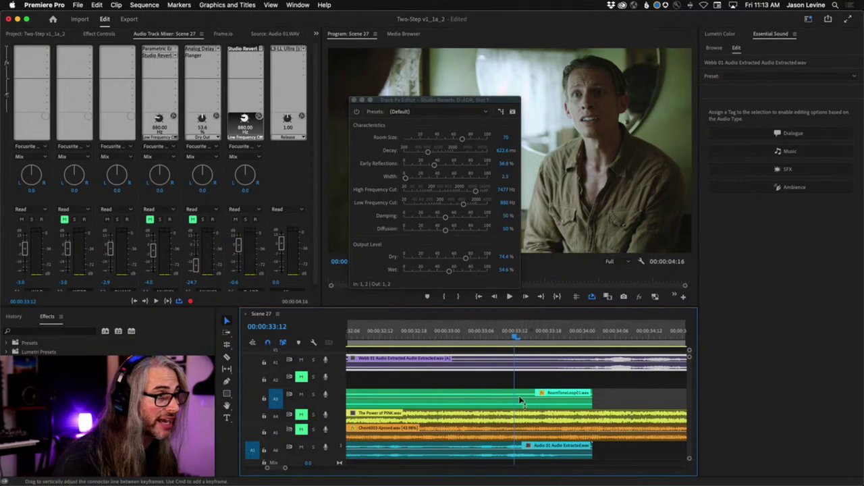
{"action": "left_click", "coordinate": [558, 401]}
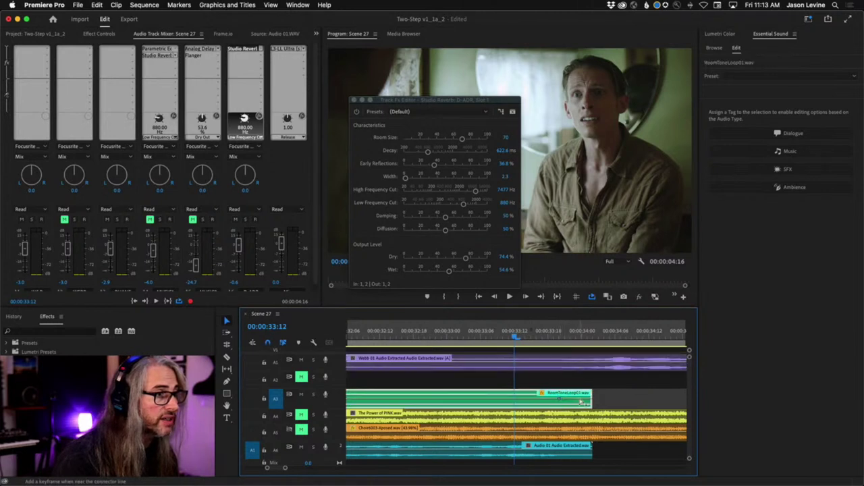
{"action": "left_click_drag", "start_coordinate": [588, 399], "coordinate": [588, 413]}
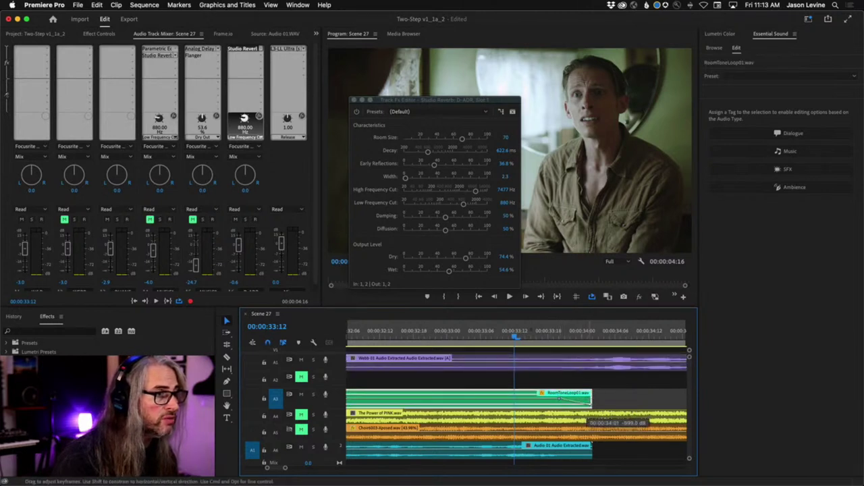
{"action": "key", "text": "space"}
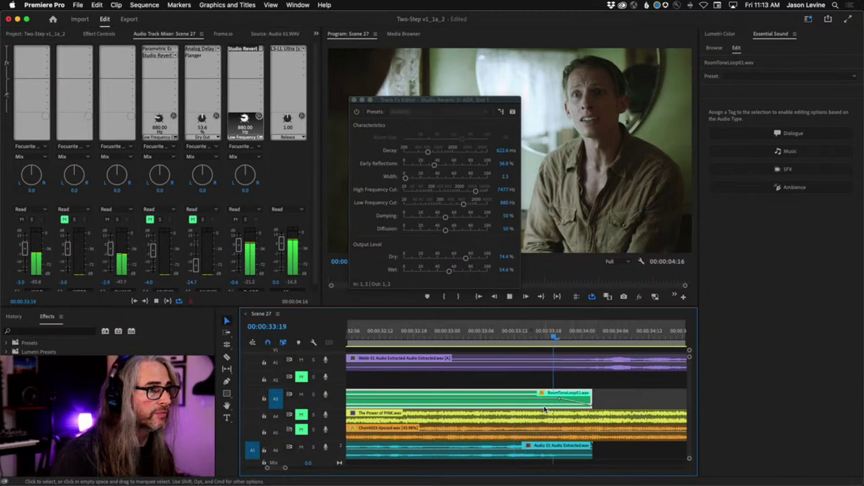
{"action": "key", "text": "minus"}
{"action": "key", "text": "minus"}
{"action": "key", "text": "minus"}
{"action": "key", "text": "minus"}
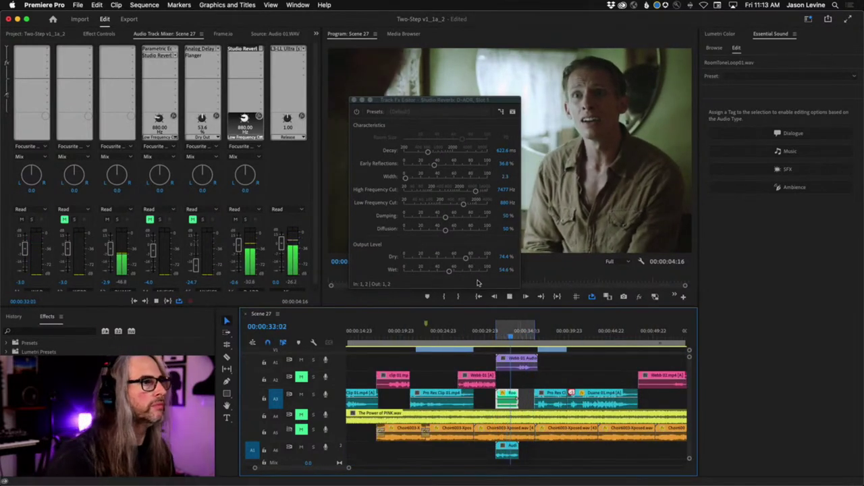
Step: Reduce the D-ADR reverb's Early Reflections to 26.8% and Wet to 41.3%, then stop playback
{"action": "left_click_drag", "start_coordinate": [434, 164], "coordinate": [428, 167]}
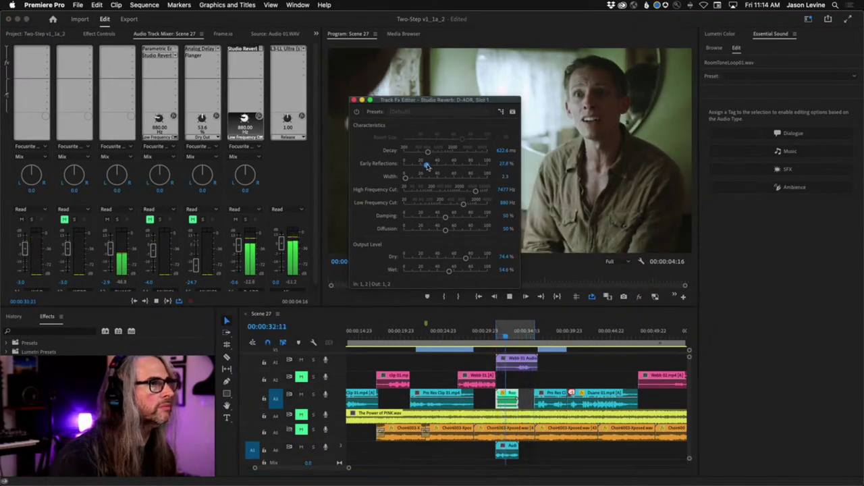
{"action": "left_click_drag", "start_coordinate": [449, 270], "coordinate": [437, 273]}
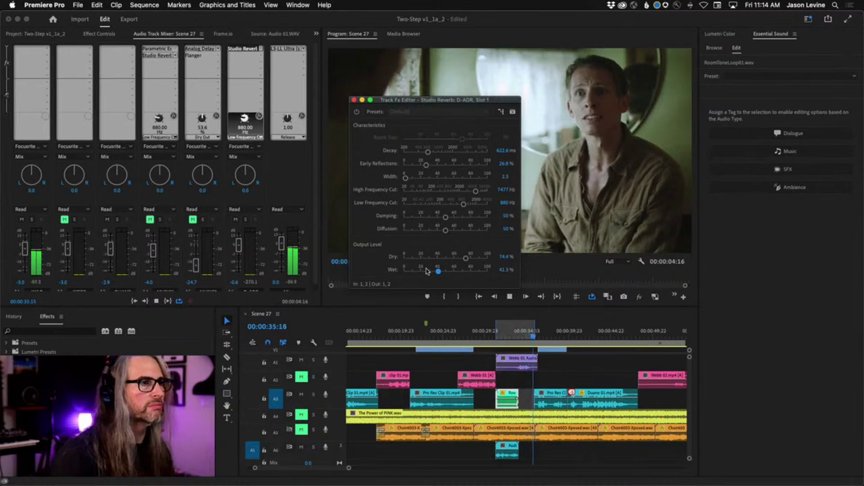
{"action": "key", "text": "space"}
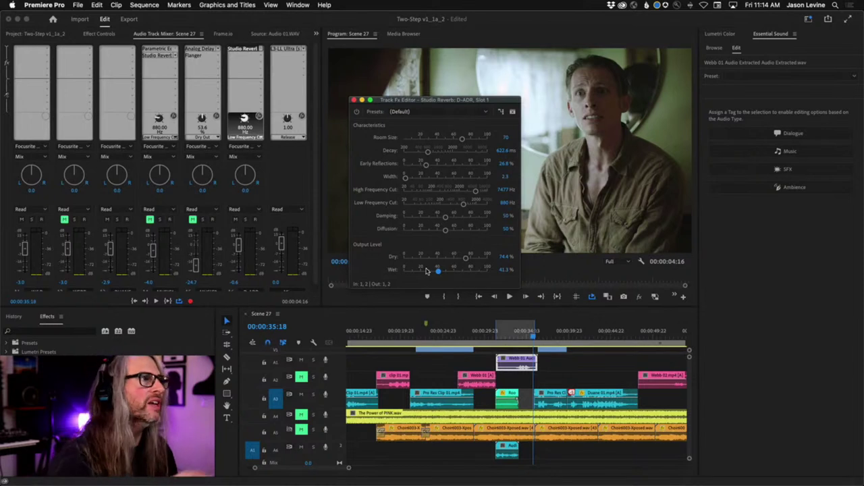
Step: Close the reverb editor, fit the full Scene 27 sequence in the timeline, and clear the selection
{"action": "left_click", "coordinate": [353, 100]}
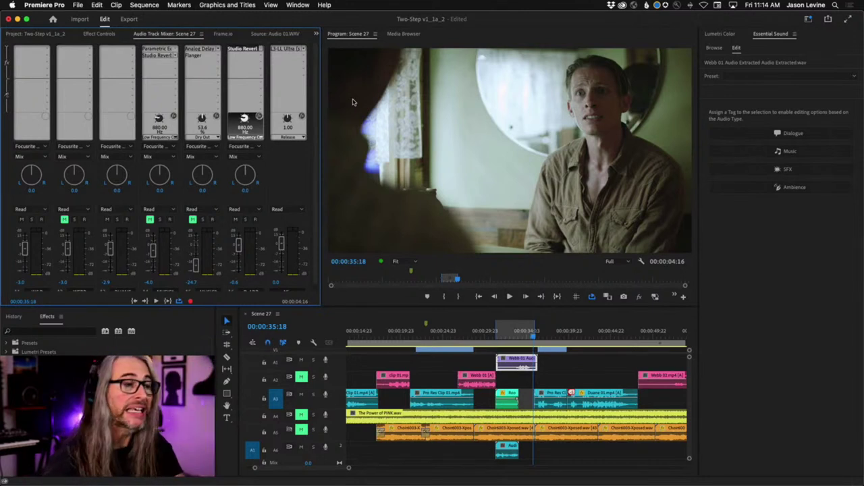
{"action": "key", "text": "backslash"}
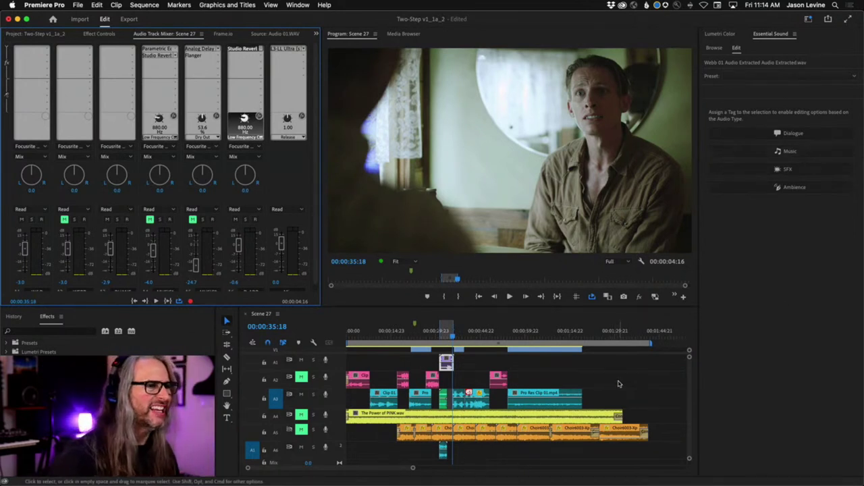
{"action": "left_click", "coordinate": [617, 384]}
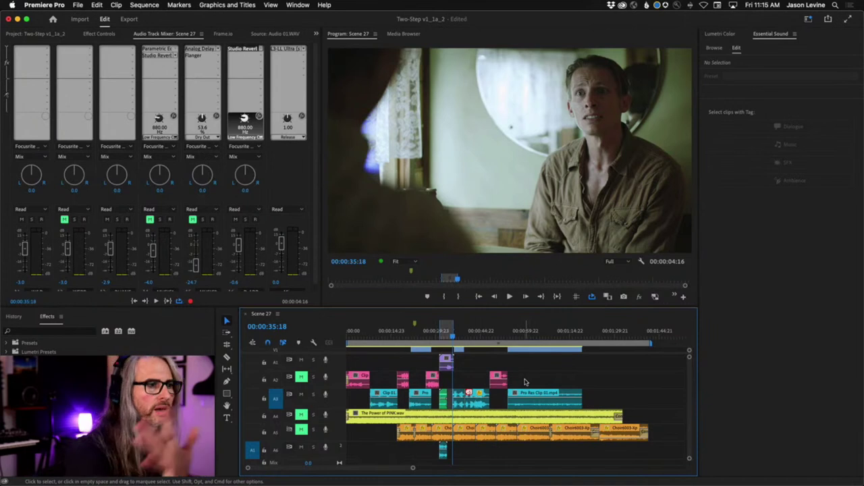
Step: Marquee-select the pink dialogue clips on tracks A1–A3 so Essential Sound shows Multiple Clips Selected
{"action": "left_click_drag", "start_coordinate": [599, 360], "coordinate": [352, 408]}
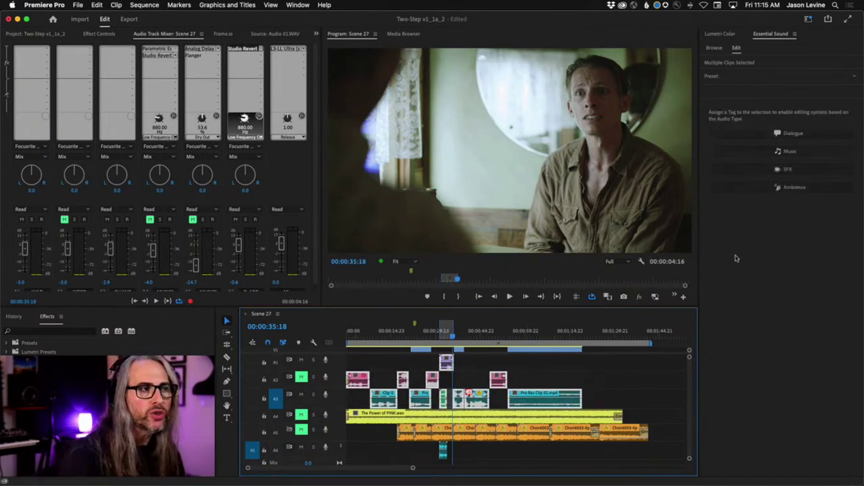
{"action": "left_click", "coordinate": [633, 390]}
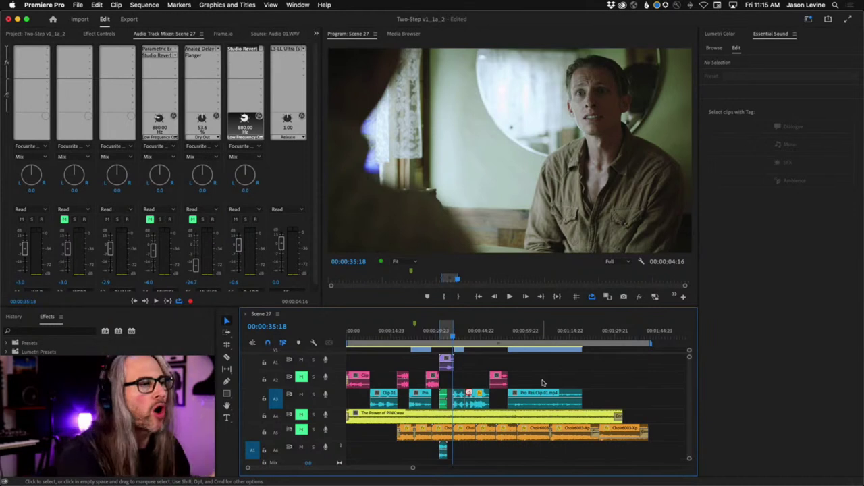
{"action": "left_click_drag", "start_coordinate": [542, 382], "coordinate": [349, 385]}
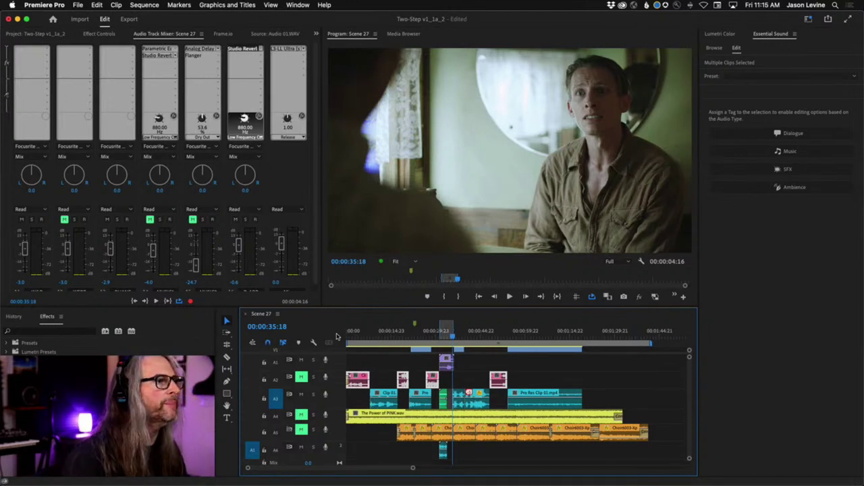
{"action": "scroll", "coordinate": [300, 262], "scroll_direction": "down", "scroll_amount": 1}
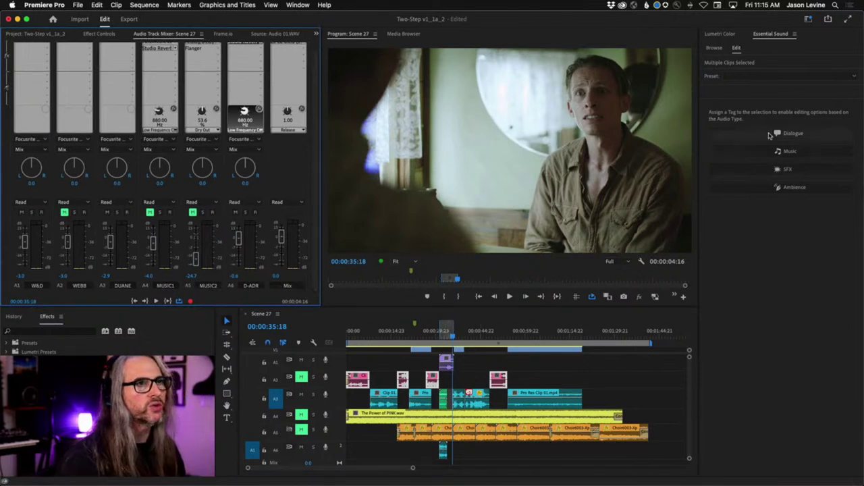
Step: Assign the Dialogue audio type to the selected clips and expand the Loudness section
{"action": "left_click", "coordinate": [822, 134]}
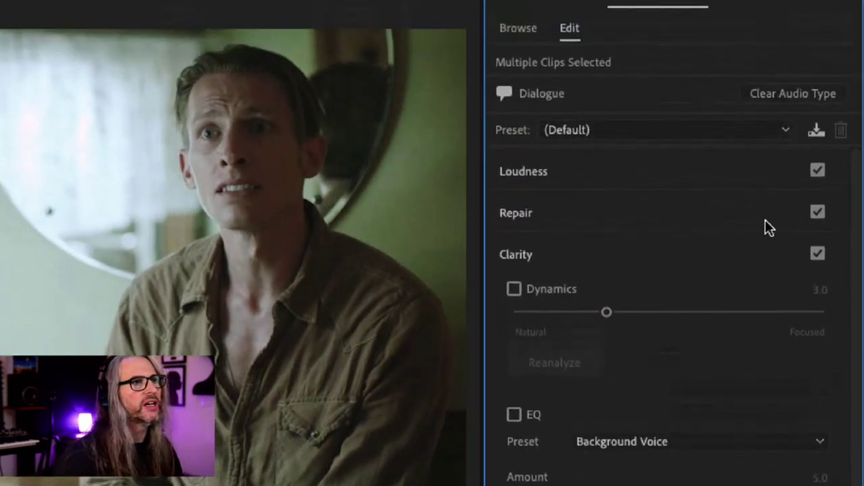
{"action": "left_click", "coordinate": [765, 183]}
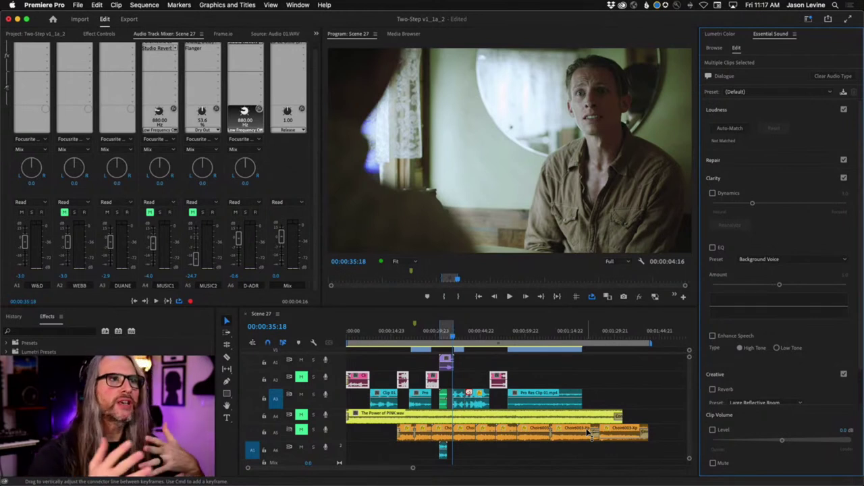
Step: Save the project with Cmd+S and expand the Essential Sound Repair section for the Scene 27 dialogue
{"action": "key", "text": "super+s"}
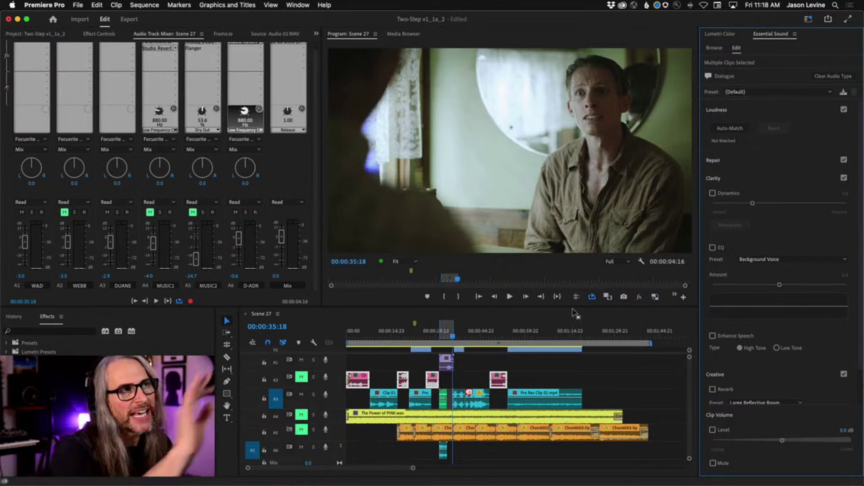
{"action": "left_click", "coordinate": [799, 162]}
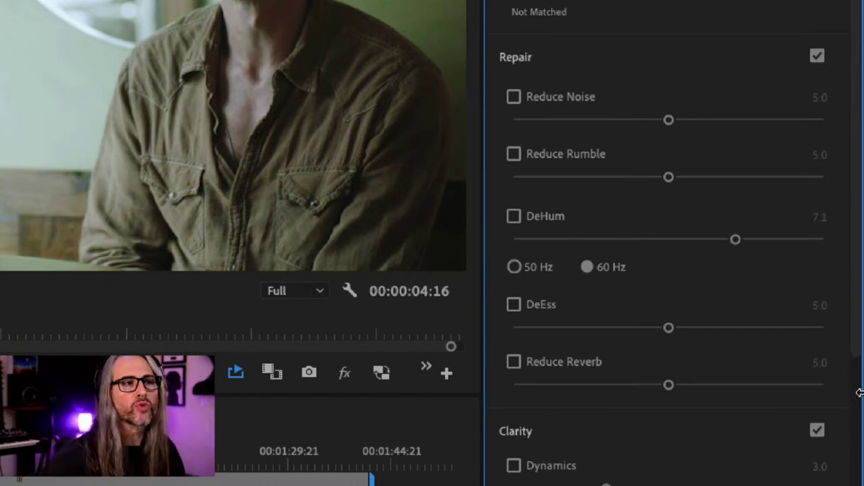
{"action": "left_click_drag", "start_coordinate": [858, 343], "coordinate": [858, 462]}
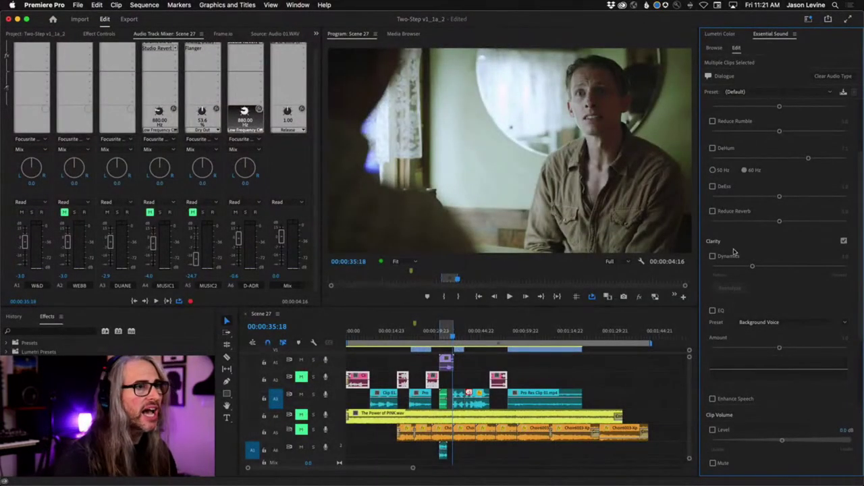
Step: Enable Clarity Dynamics at 3.0, clear the sequence in/out points, and rewind to 00:00:00:00
{"action": "left_click", "coordinate": [713, 256]}
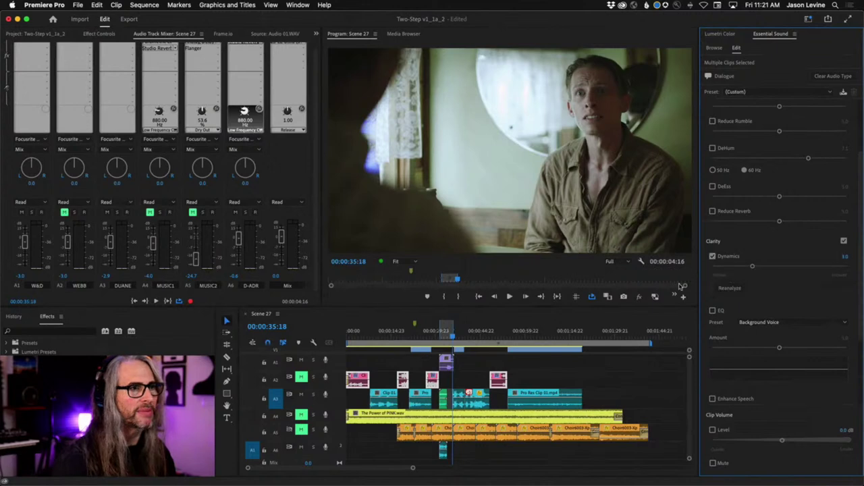
{"action": "right_click", "coordinate": [443, 333]}
{"action": "left_click", "coordinate": [473, 363]}
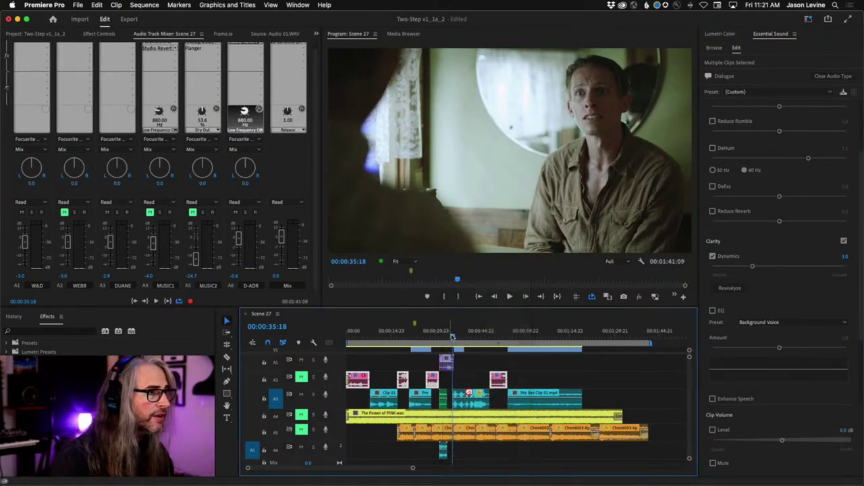
{"action": "left_click_drag", "start_coordinate": [452, 336], "coordinate": [345, 337]}
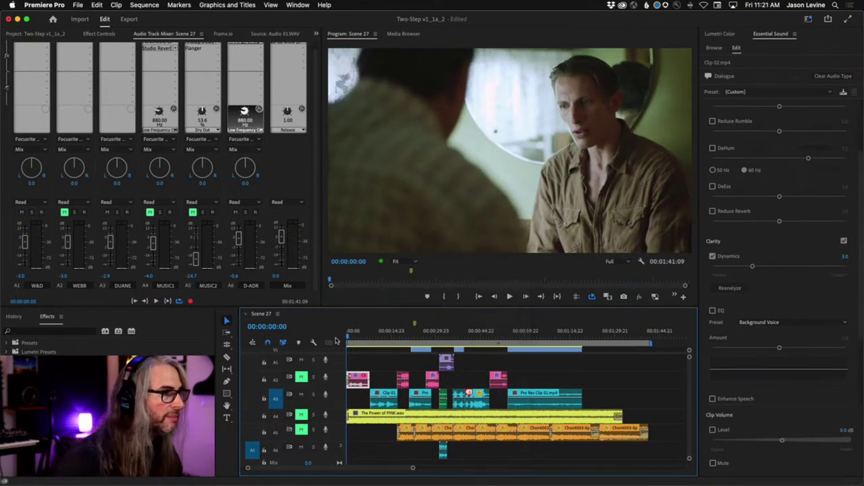
Step: Unmute A2, mark an out point near seven seconds, and raise Clarity Dynamics to 7.1 while previewing
{"action": "key", "text": "space"}
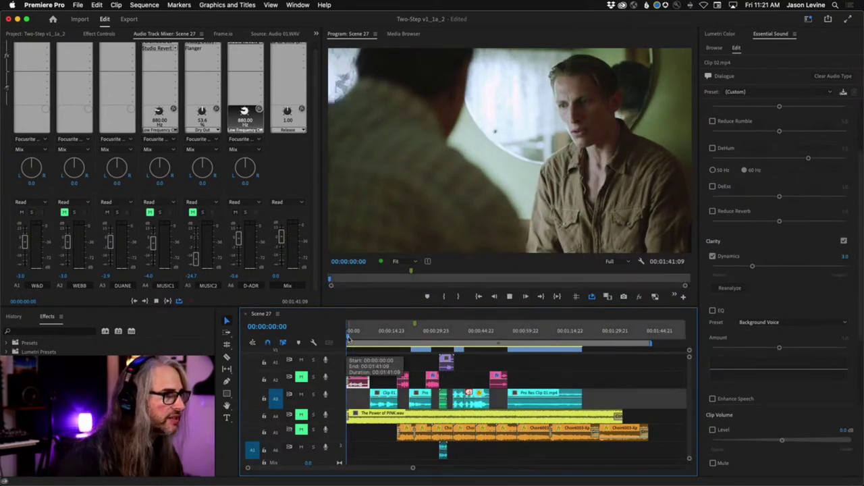
{"action": "left_click", "coordinate": [301, 378]}
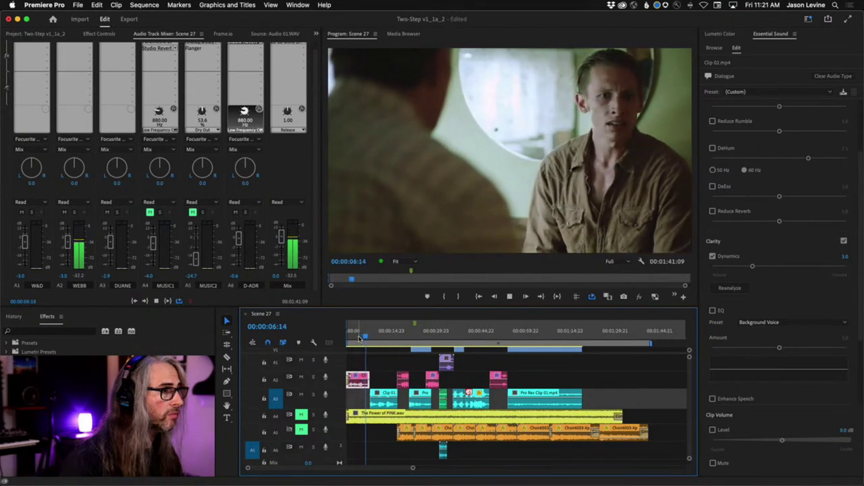
{"action": "key", "text": "o"}
{"action": "left_click", "coordinate": [345, 337]}
{"action": "left_click", "coordinate": [345, 338]}
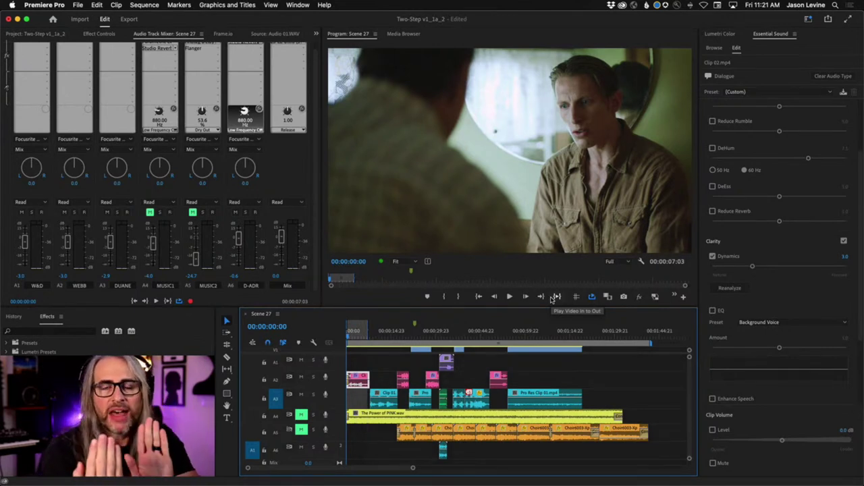
{"action": "left_click", "coordinate": [554, 297]}
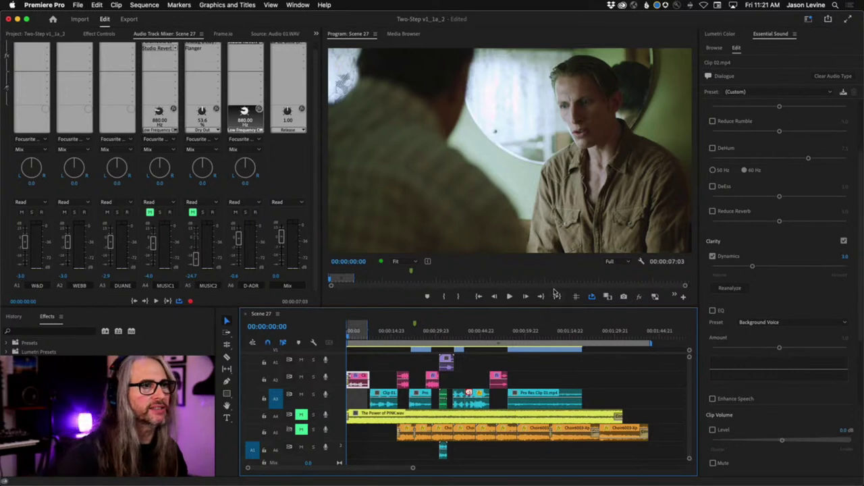
{"action": "left_click_drag", "start_coordinate": [752, 266], "coordinate": [808, 266]}
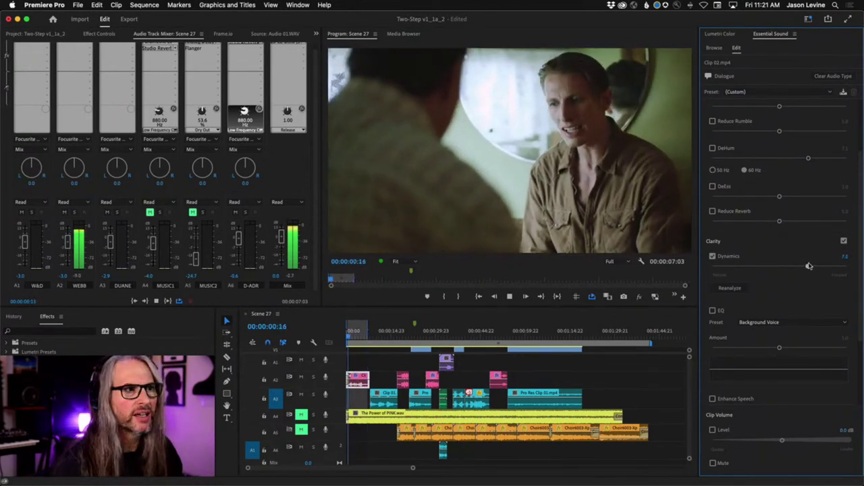
Step: Compare the dialogue with Clarity off and on, then unmute the A4 music and play
{"action": "left_click", "coordinate": [843, 241]}
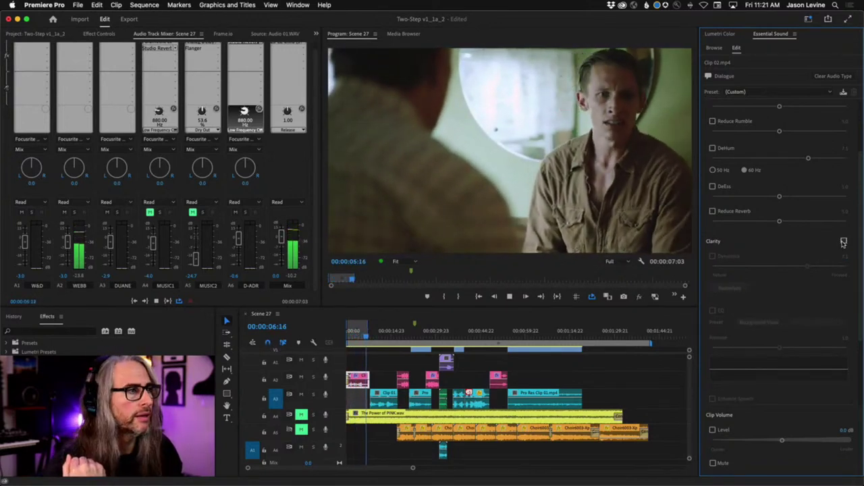
{"action": "left_click", "coordinate": [843, 241]}
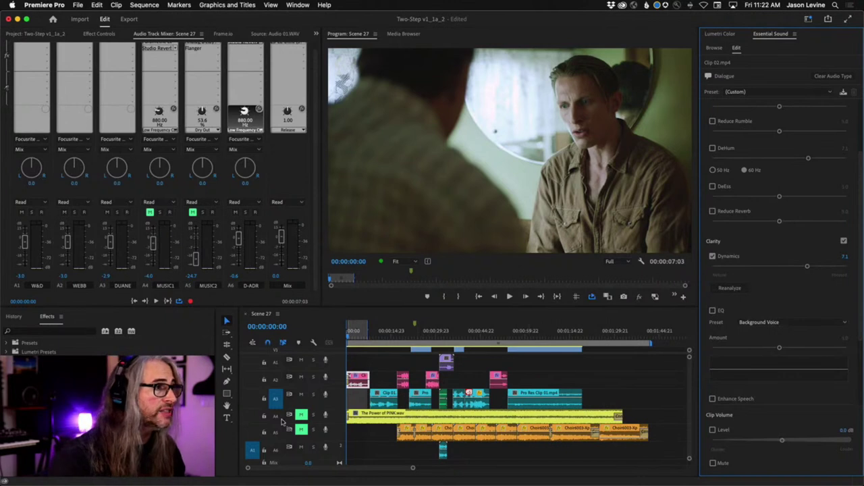
{"action": "left_click", "coordinate": [301, 414]}
{"action": "key", "text": "space"}
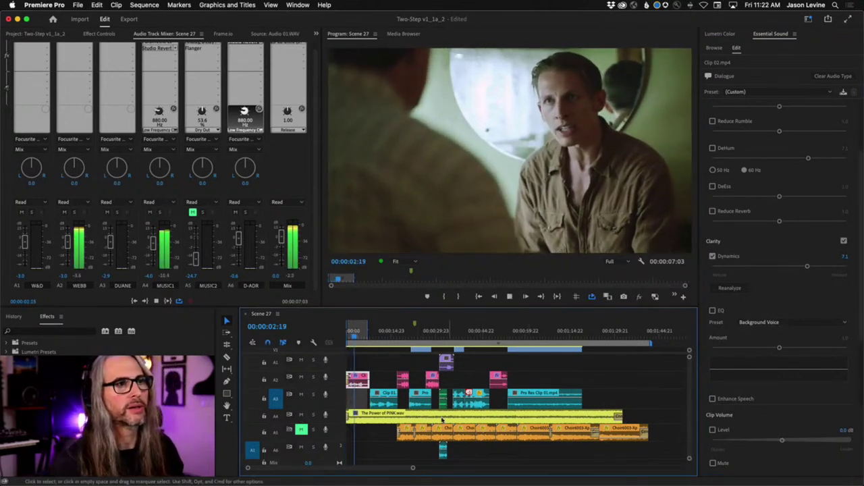
Step: A/B Clarity again over the music and ease Dynamics down from 7.1 to 5.8
{"action": "left_click", "coordinate": [843, 241]}
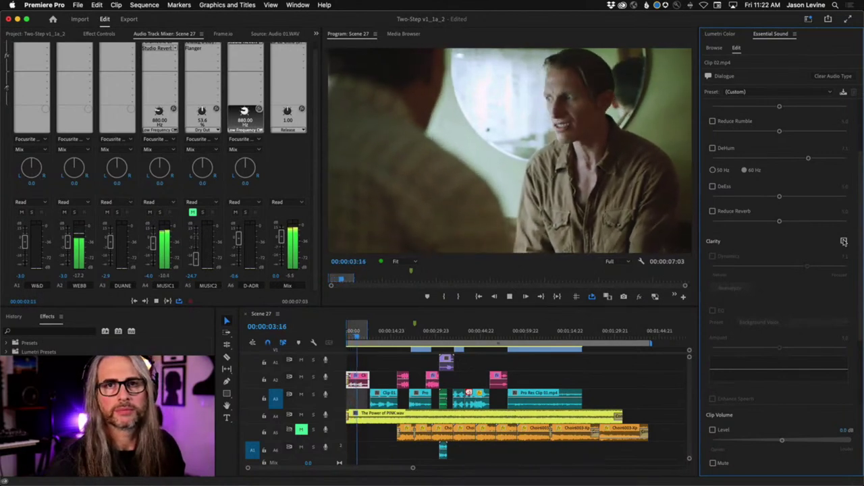
{"action": "left_click", "coordinate": [843, 241]}
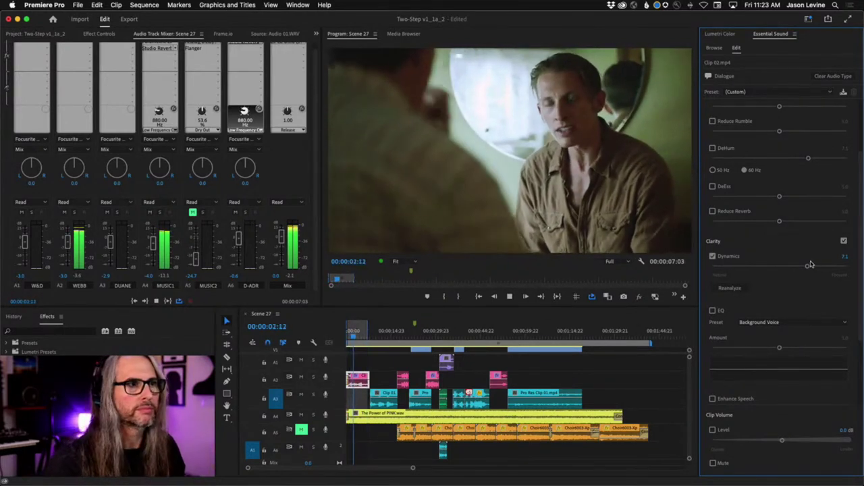
{"action": "left_click_drag", "start_coordinate": [806, 268], "coordinate": [791, 268]}
{"action": "key", "text": "space"}
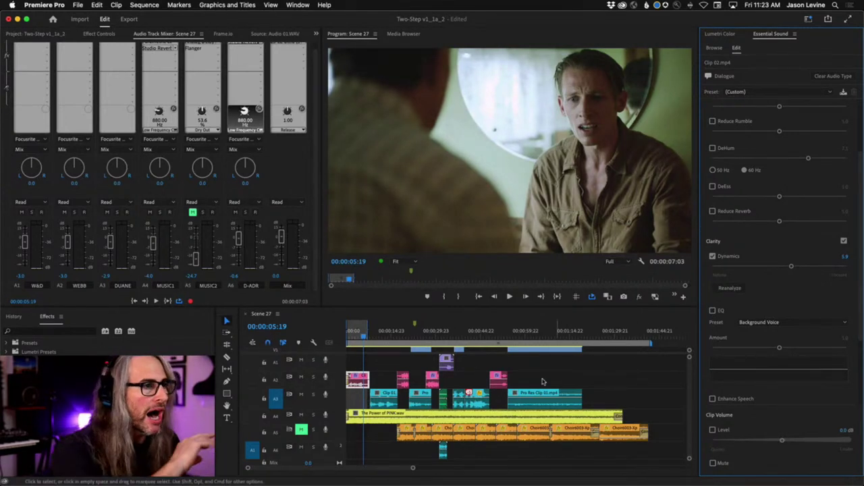
Step: Select the three pink dialogue clips, set their Clarity Dynamics to 6.3, and deselect them
{"action": "left_click_drag", "start_coordinate": [539, 370], "coordinate": [388, 388]}
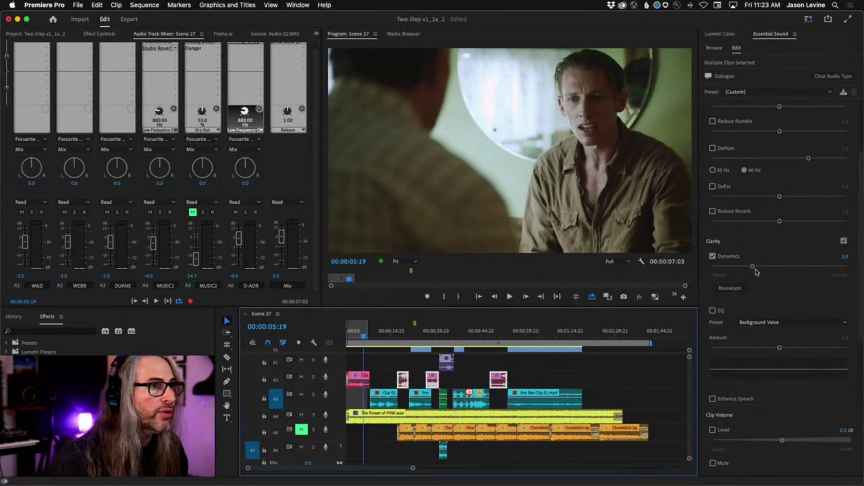
{"action": "left_click_drag", "start_coordinate": [753, 267], "coordinate": [802, 267]}
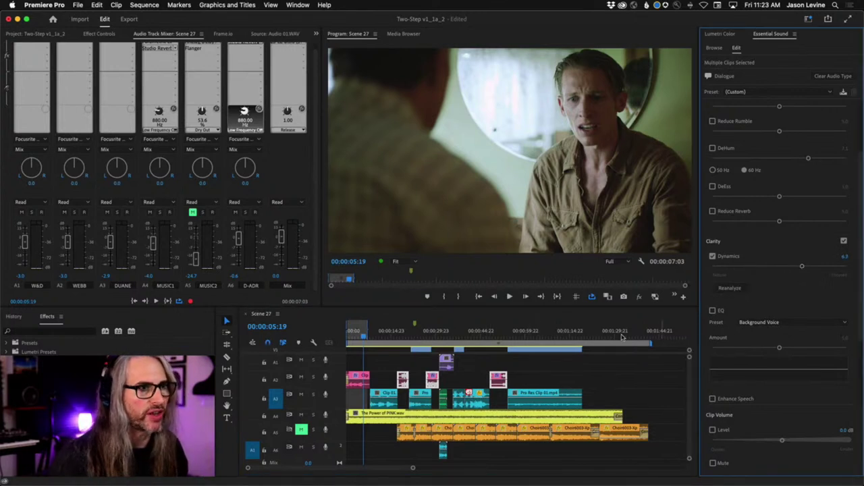
{"action": "left_click", "coordinate": [384, 379]}
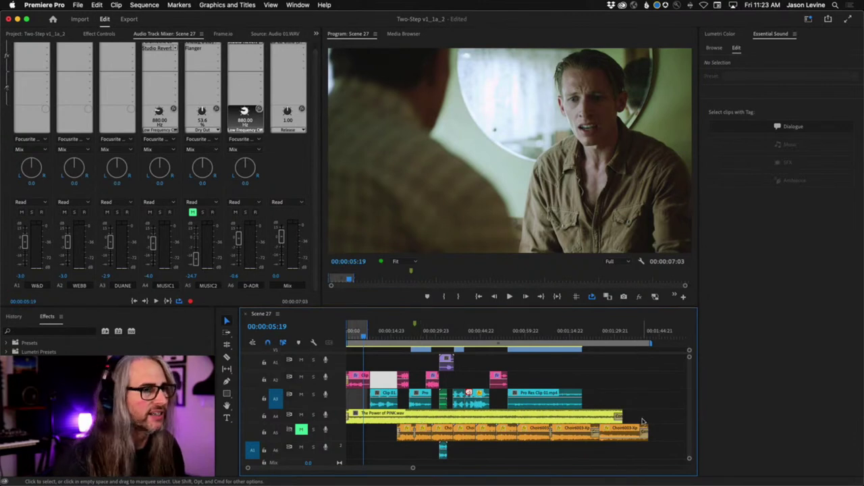
Step: Tag the A4/A5 music clips as Music with Ducking at -18.0 dB, 800 ms fade; mute A3
{"action": "key", "text": "Delete"}
{"action": "left_click_drag", "start_coordinate": [674, 422], "coordinate": [358, 437]}
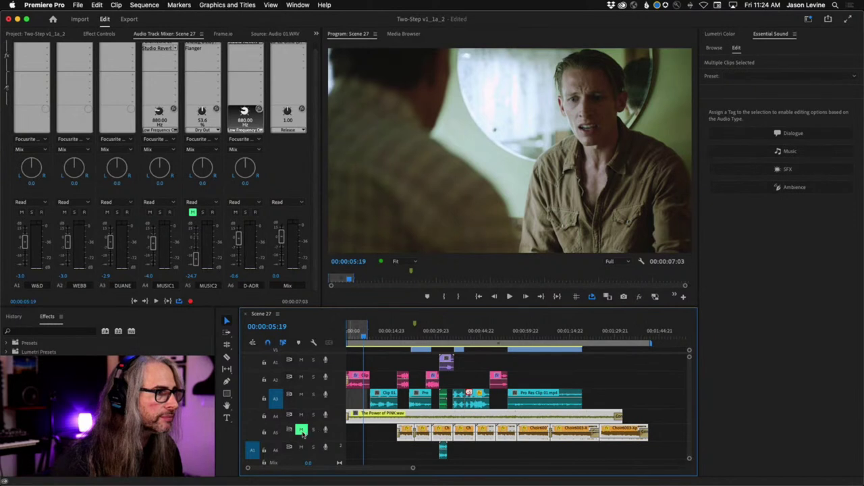
{"action": "left_click", "coordinate": [833, 152]}
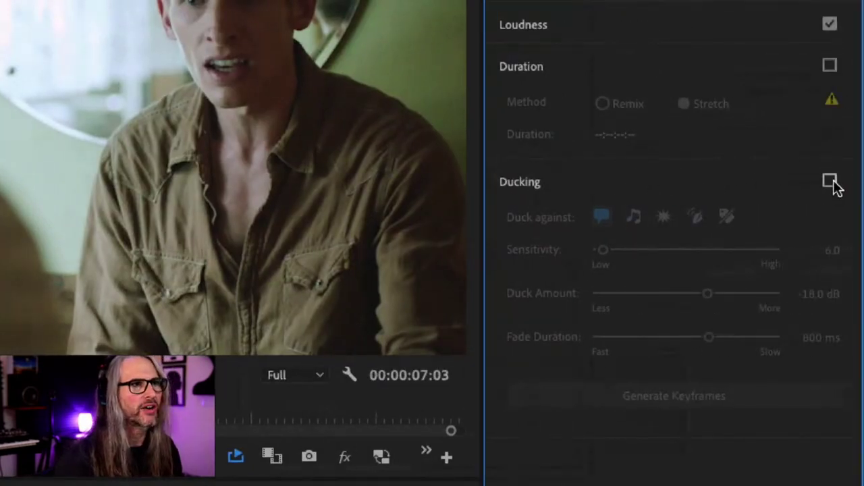
{"action": "left_click", "coordinate": [830, 180]}
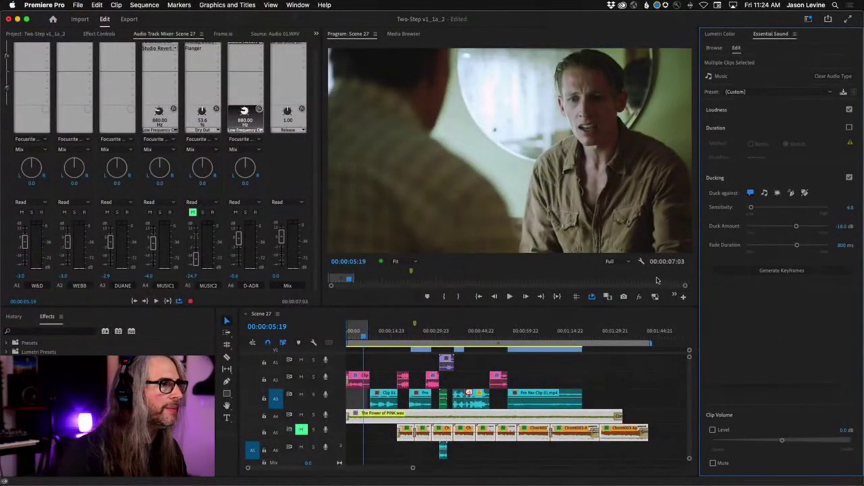
{"action": "left_click", "coordinate": [301, 395]}
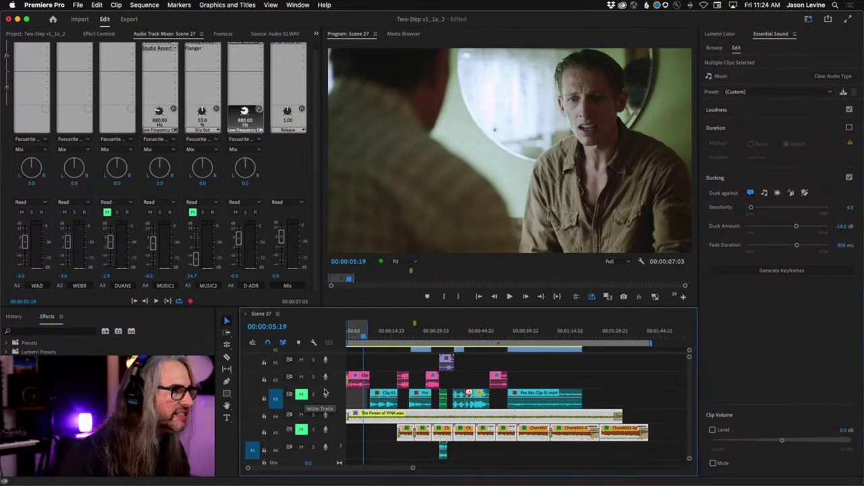
Step: Generate ducking keyframes, enlarge the A4 music track, zoom in, and scrub back to 00:00:02:07 to inspect
{"action": "left_click", "coordinate": [781, 270]}
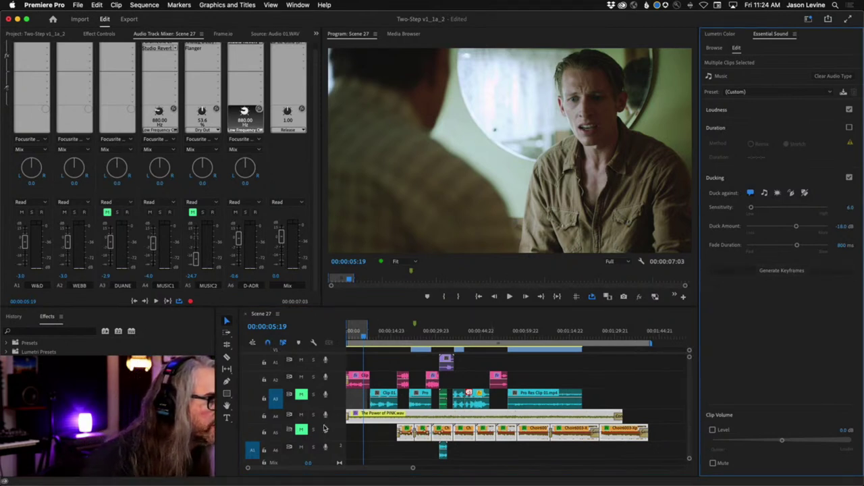
{"action": "left_click_drag", "start_coordinate": [325, 423], "coordinate": [325, 446]}
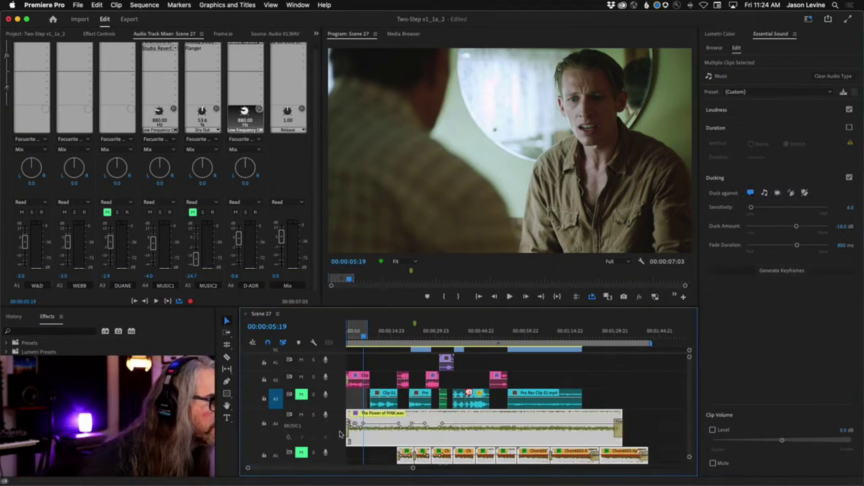
{"action": "key", "text": "="}
{"action": "key", "text": "="}
{"action": "key", "text": "="}
{"action": "key", "text": "="}
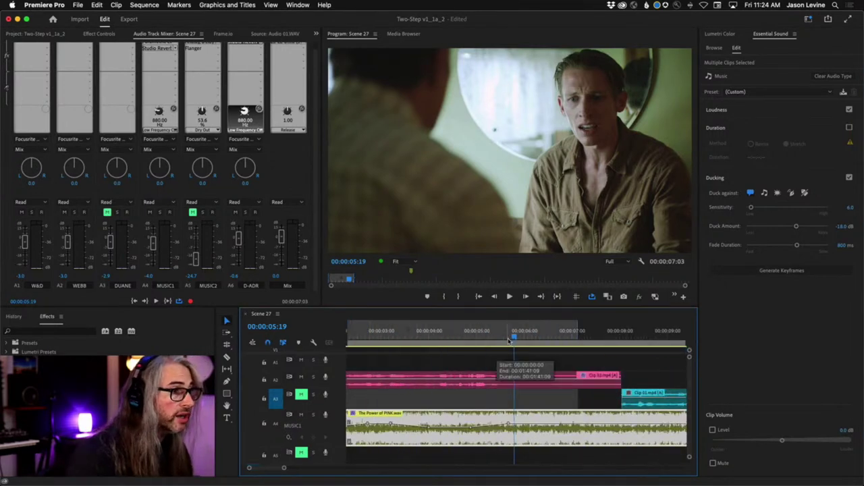
{"action": "left_click_drag", "start_coordinate": [515, 335], "coordinate": [345, 354]}
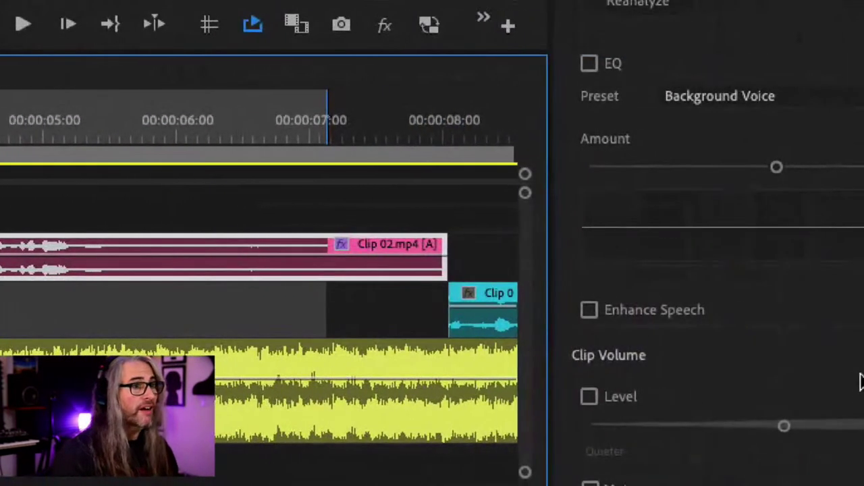
{"action": "scroll", "coordinate": [426, 395], "scroll_direction": "right", "scroll_amount": 5}
{"action": "scroll", "coordinate": [426, 399], "scroll_direction": "right", "scroll_amount": 10}
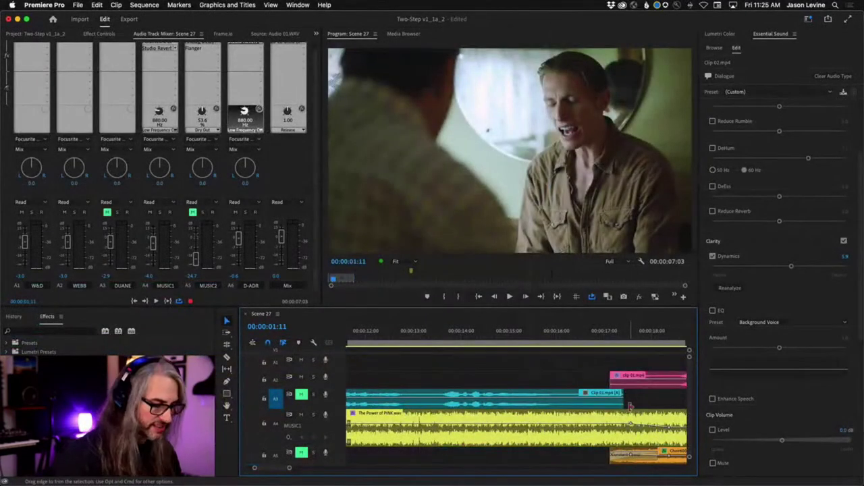
Step: Fit the sequence, select and unmute the A3 clips, and tag them as Dialogue
{"action": "key", "text": "backslash"}
{"action": "left_click_drag", "start_coordinate": [611, 403], "coordinate": [370, 395]}
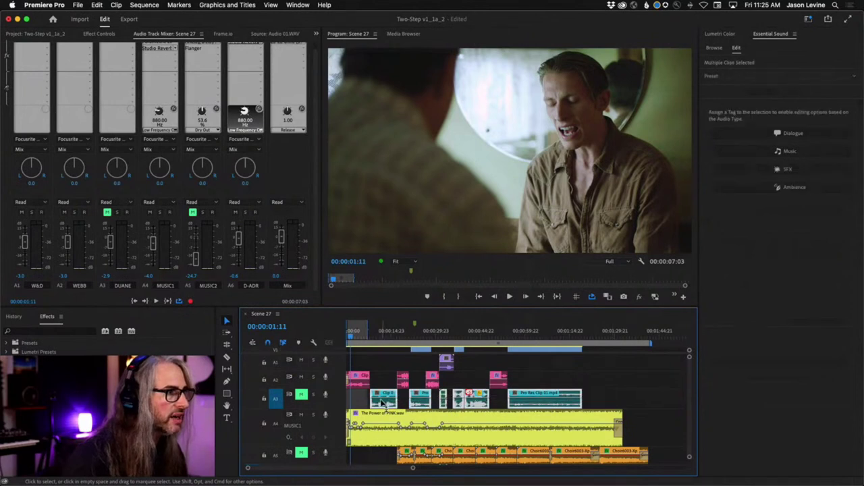
{"action": "left_click", "coordinate": [300, 395]}
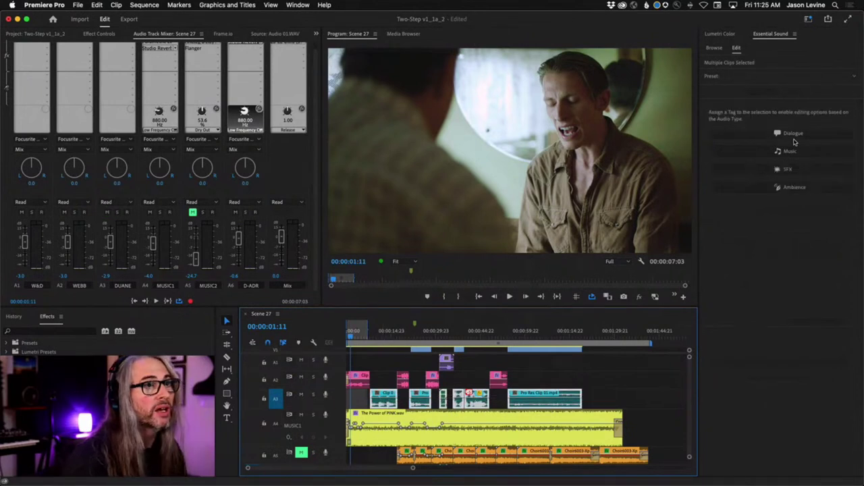
{"action": "left_click", "coordinate": [792, 135]}
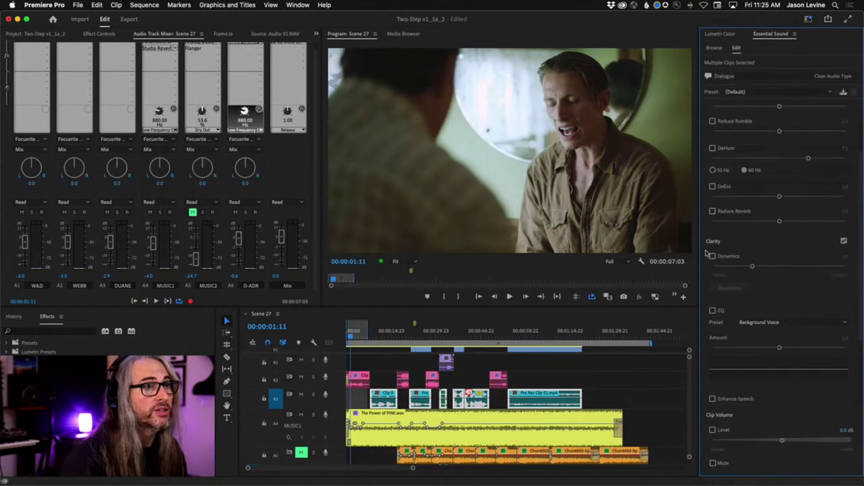
Step: Turn on Clarity Dynamics at 5.8 for them, then select the music and choir clips instead
{"action": "left_click", "coordinate": [713, 257]}
{"action": "left_click_drag", "start_coordinate": [753, 267], "coordinate": [779, 268]}
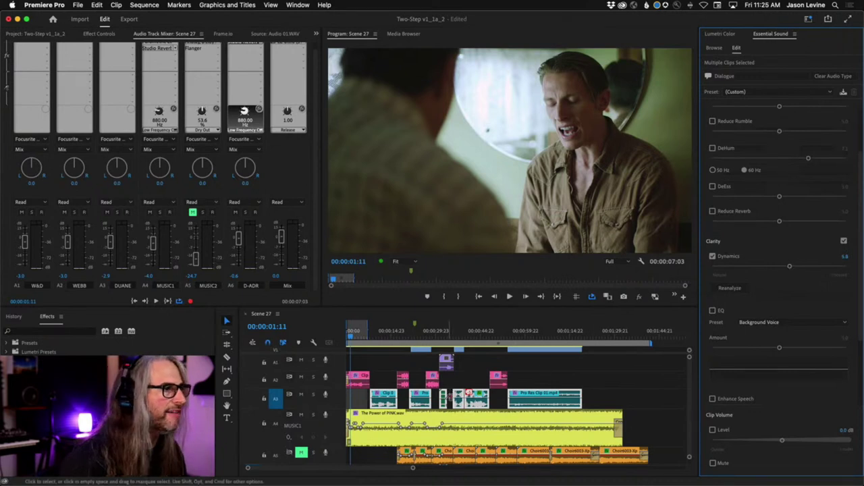
{"action": "left_click", "coordinate": [669, 424]}
{"action": "left_click_drag", "start_coordinate": [668, 425], "coordinate": [424, 437]}
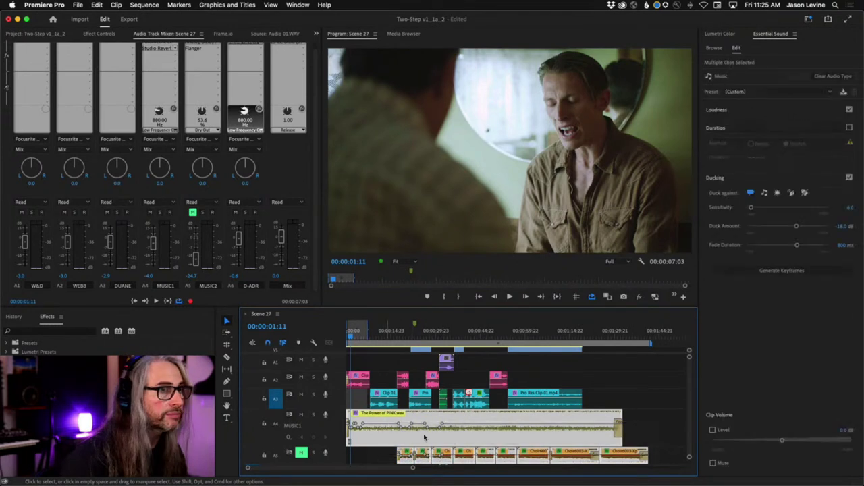
Step: Regenerate ducking keyframes on the A4 music and A5 choir clips, then deselect everything
{"action": "left_click", "coordinate": [791, 271]}
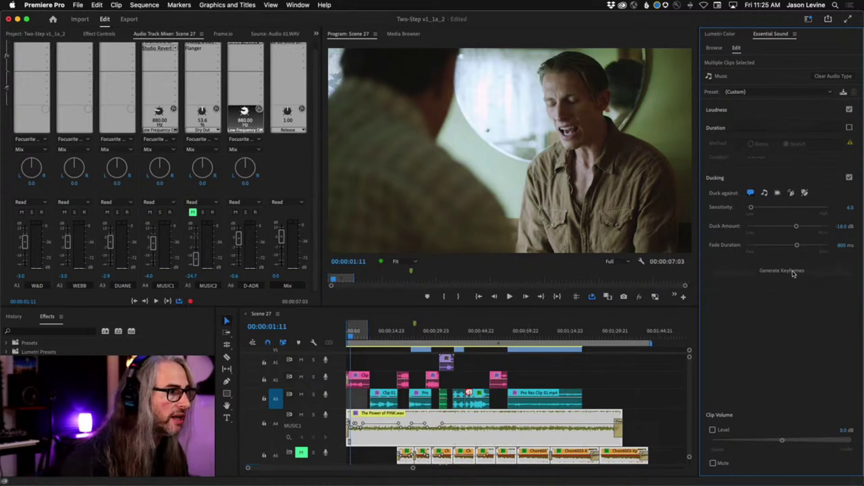
{"action": "left_click", "coordinate": [793, 272]}
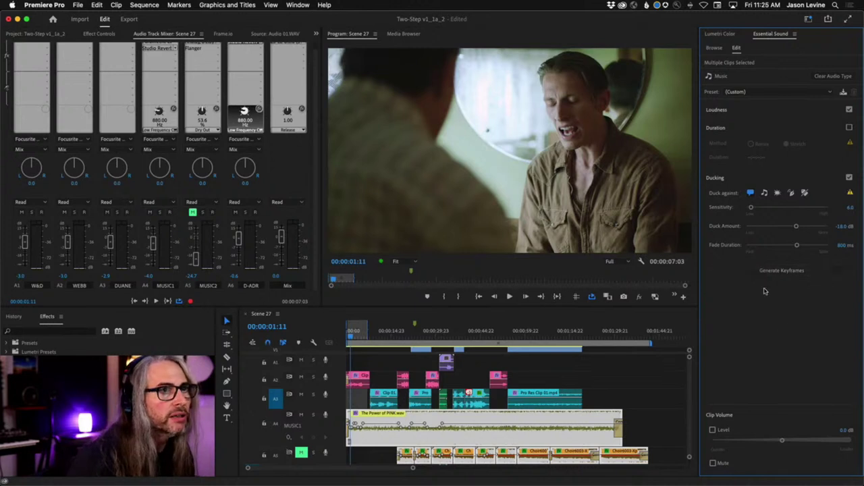
{"action": "mouse_move", "coordinate": [850, 194]}
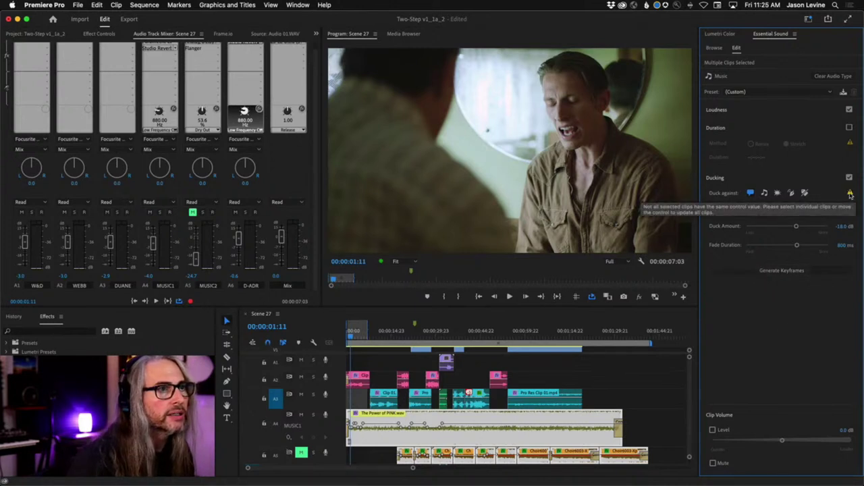
{"action": "left_click", "coordinate": [656, 407]}
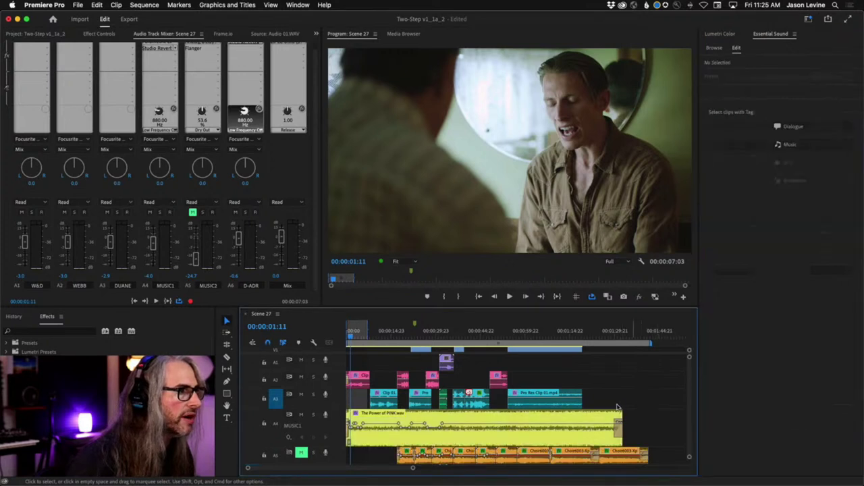
Step: Clear the in/out points and play Scene 27 from the start to about 00:00:09:07
{"action": "right_click", "coordinate": [352, 336]}
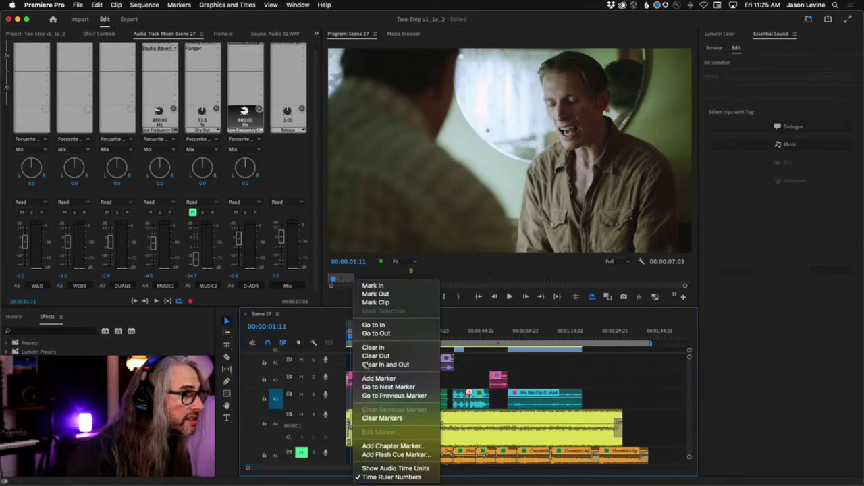
{"action": "left_click", "coordinate": [378, 364]}
{"action": "key", "text": "Home"}
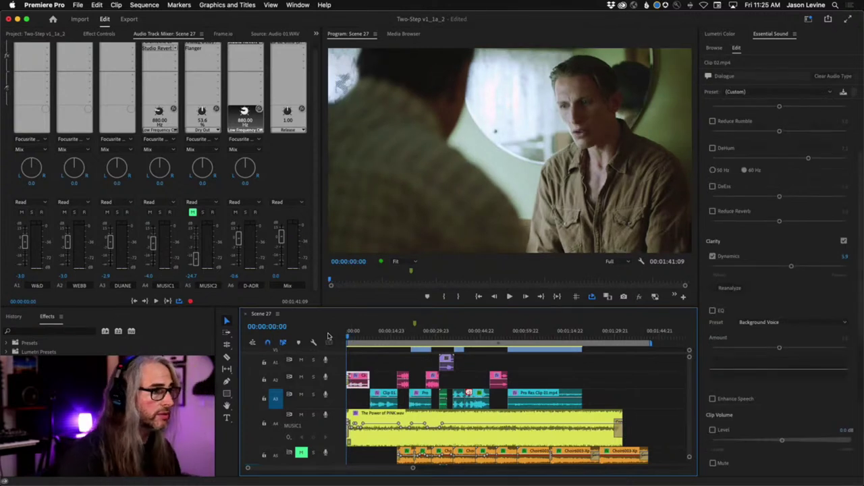
{"action": "key", "text": "Return"}
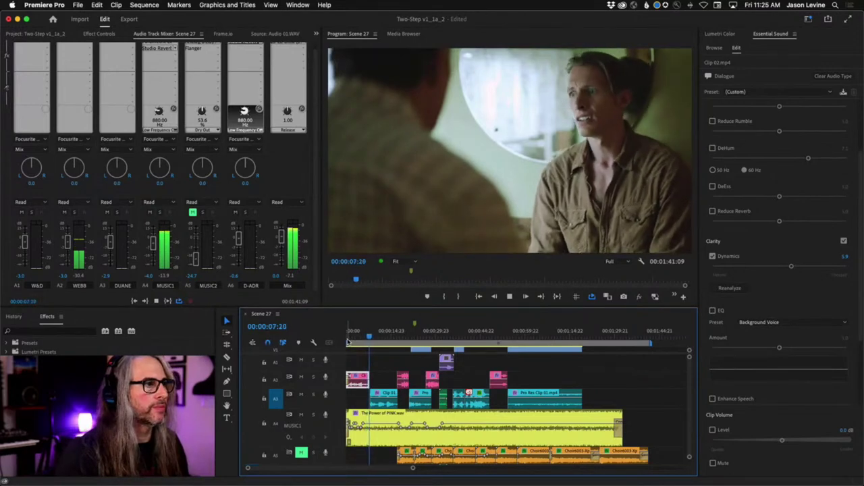
{"action": "key", "text": "space"}
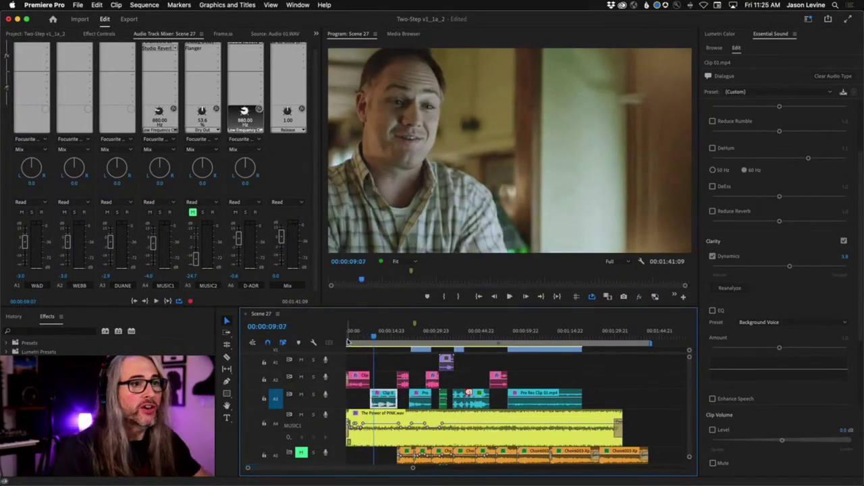
Step: Regenerate the ducking keyframes for The Power of PINK.wav with sensitivity 10.0 and a 522 ms fade
{"action": "left_click", "coordinate": [502, 439]}
{"action": "left_click", "coordinate": [756, 209]}
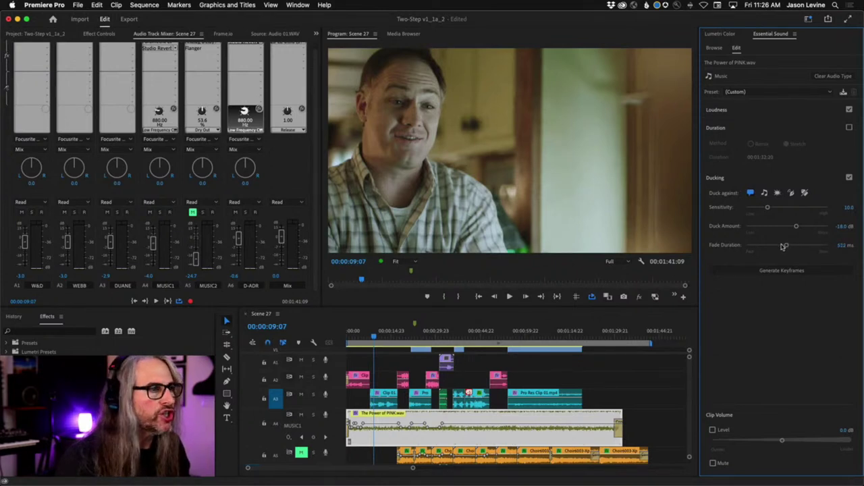
{"action": "left_click", "coordinate": [786, 272]}
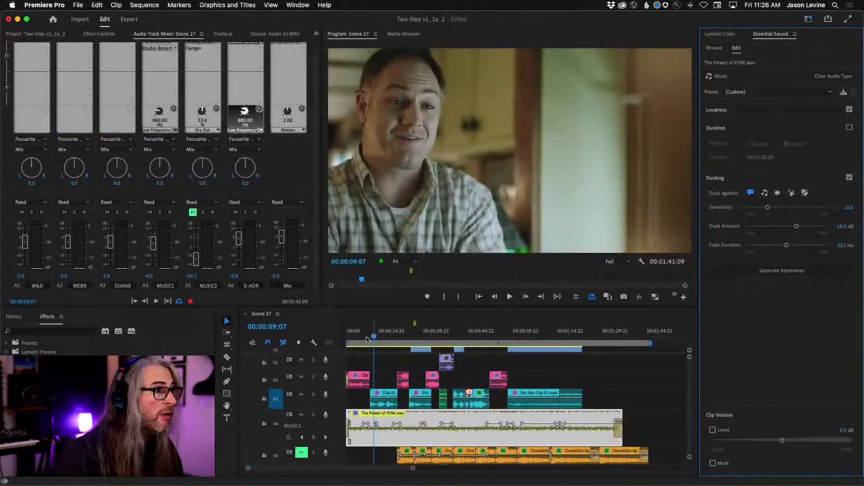
Step: Replay the sequence from the start to hear the music duck under the dialogue
{"action": "left_click", "coordinate": [349, 336]}
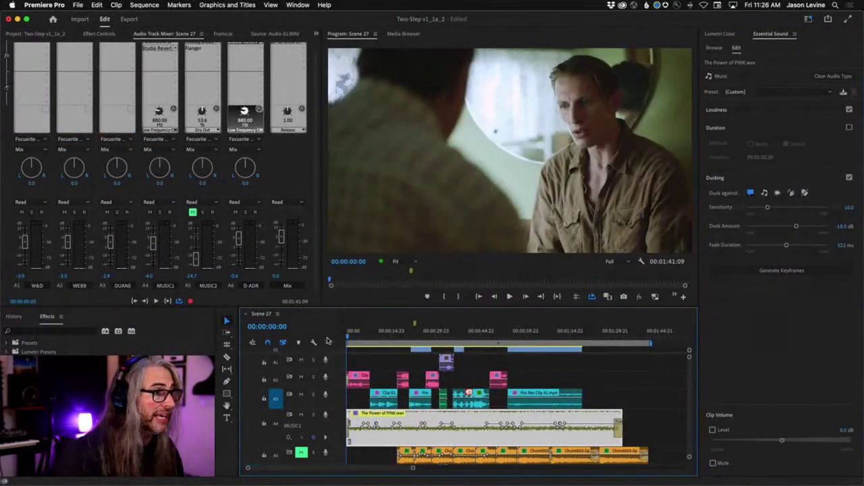
{"action": "key", "text": "space"}
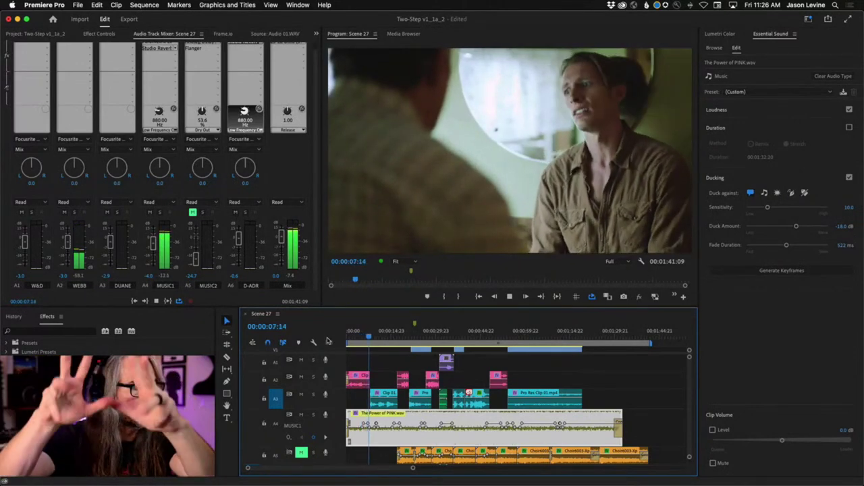
{"action": "key", "text": "space"}
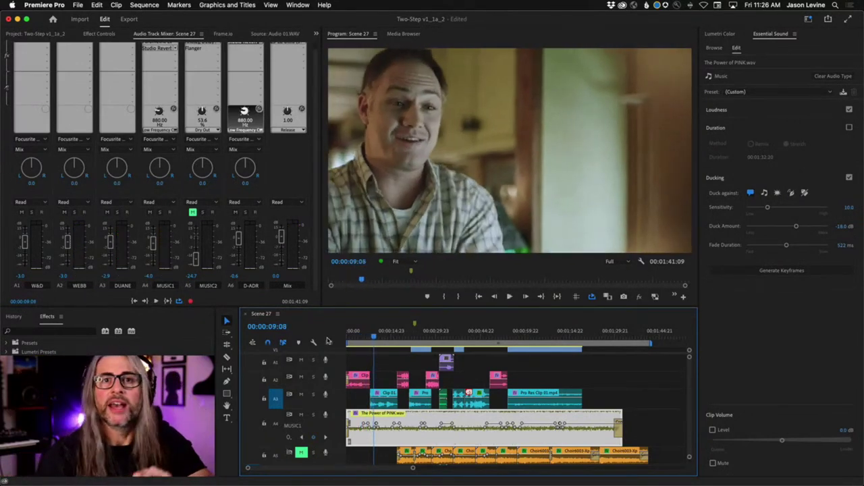